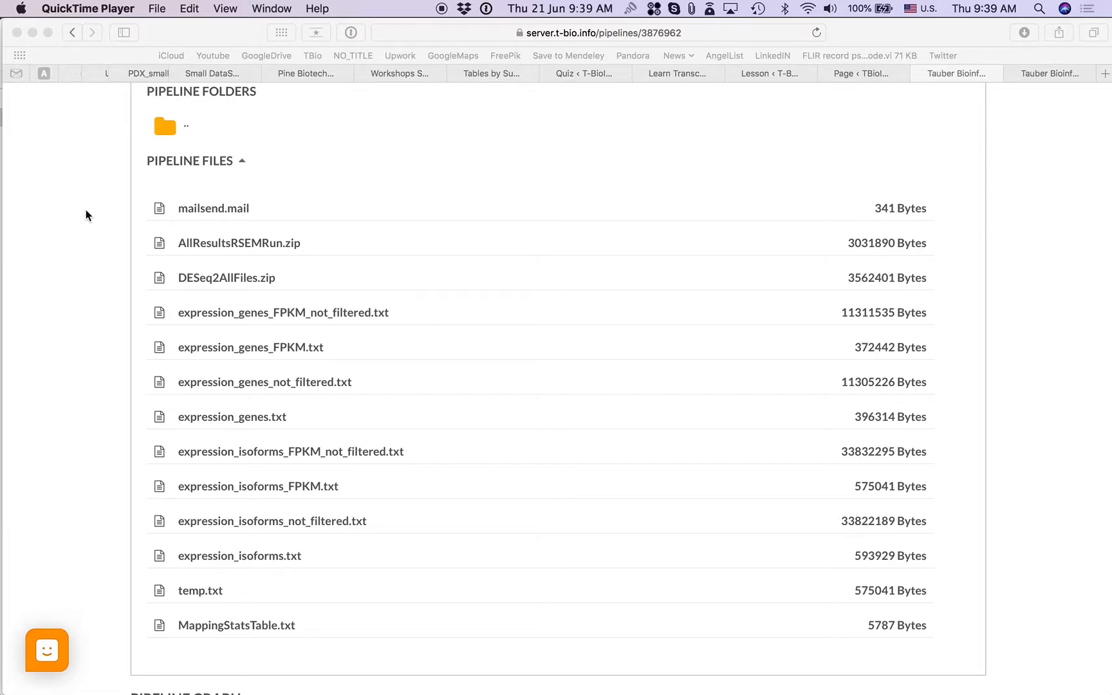
# Step: Review the RNA-seq pipeline's graph through to DESeq2 and its list of output files
pyautogui.scroll(-15, 88, 215)
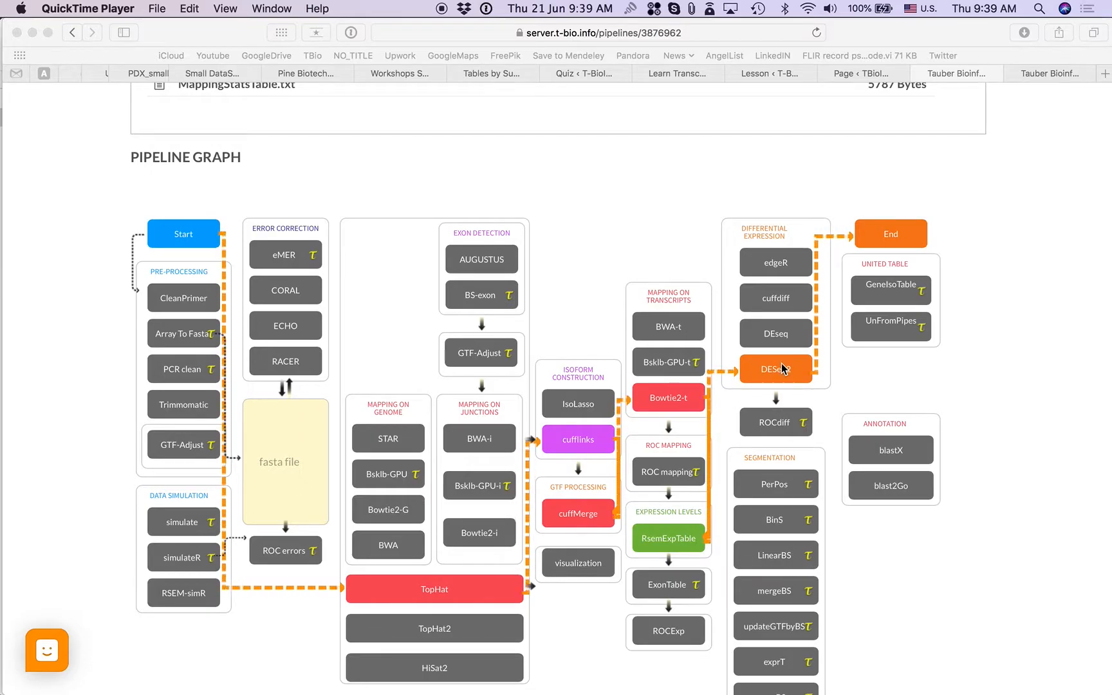
pyautogui.scroll(12, 782, 363)
pyautogui.scroll(3, 781, 363)
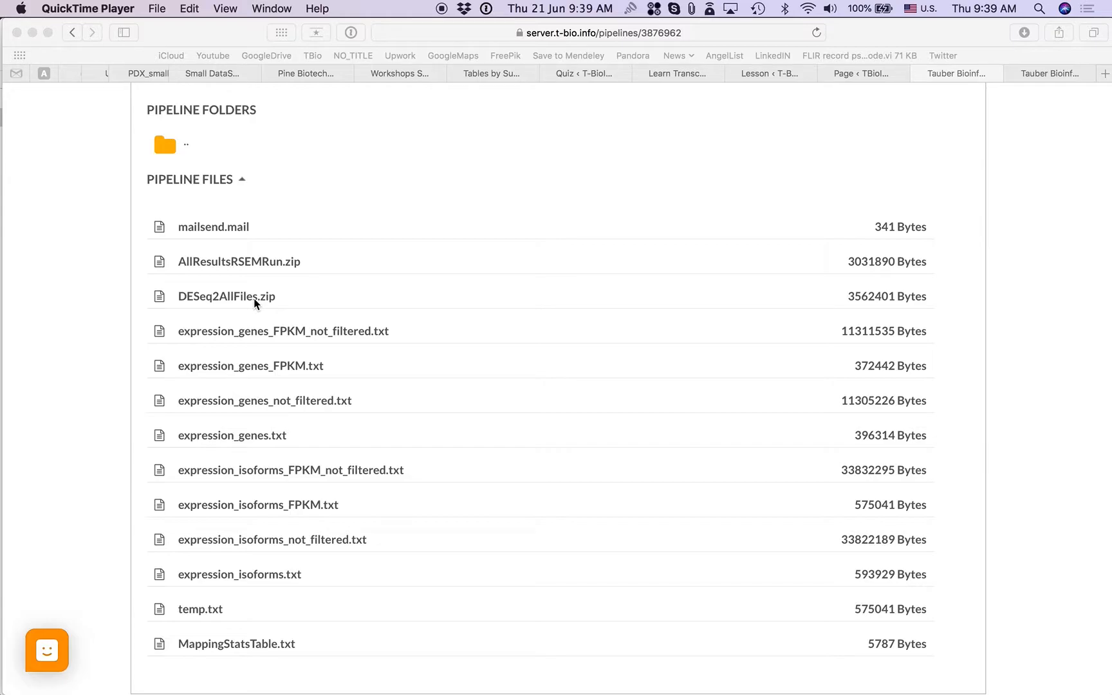
pyautogui.scroll(-1, 101, 300)
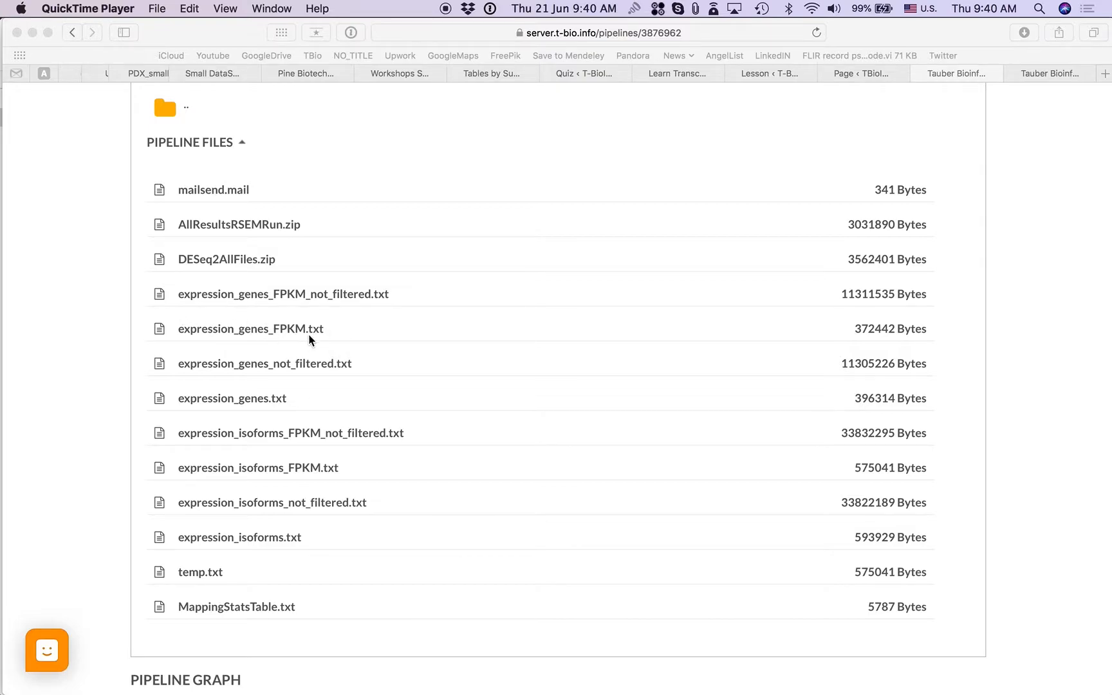
# Step: Review the PDX-EDUCATION-QN pipeline's QuantileNorm graph and its normalized output files in the other browser page
pyautogui.click(1050, 74)
pyautogui.scroll(-5, 643, 233)
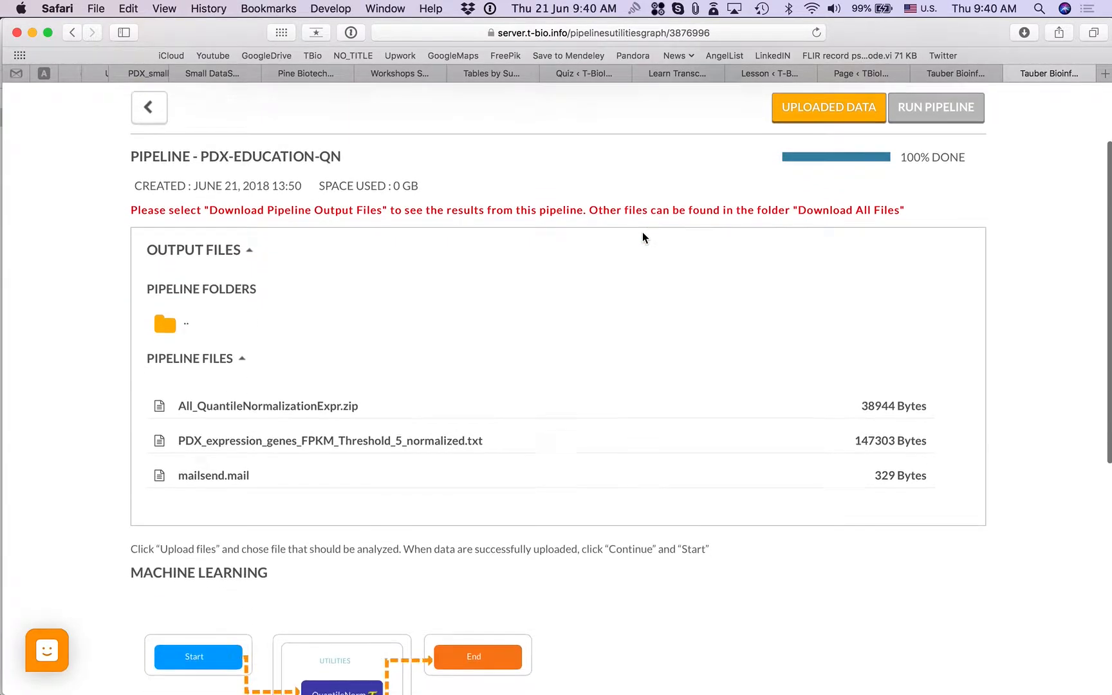
pyautogui.scroll(-2, 642, 237)
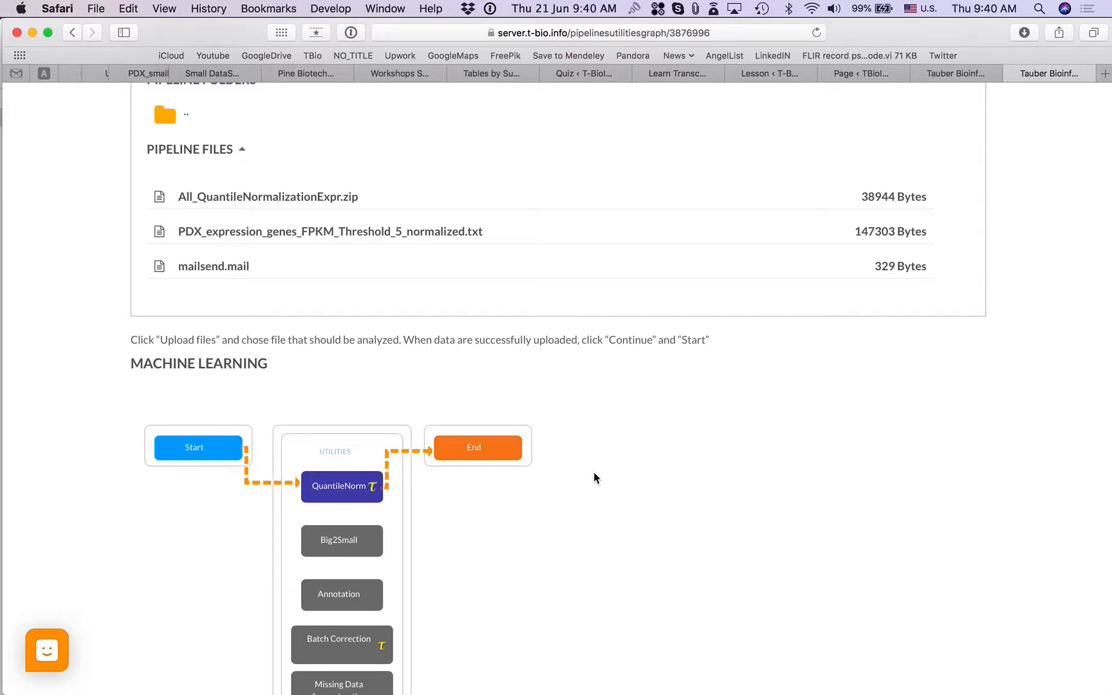
pyautogui.scroll(-4, 489, 438)
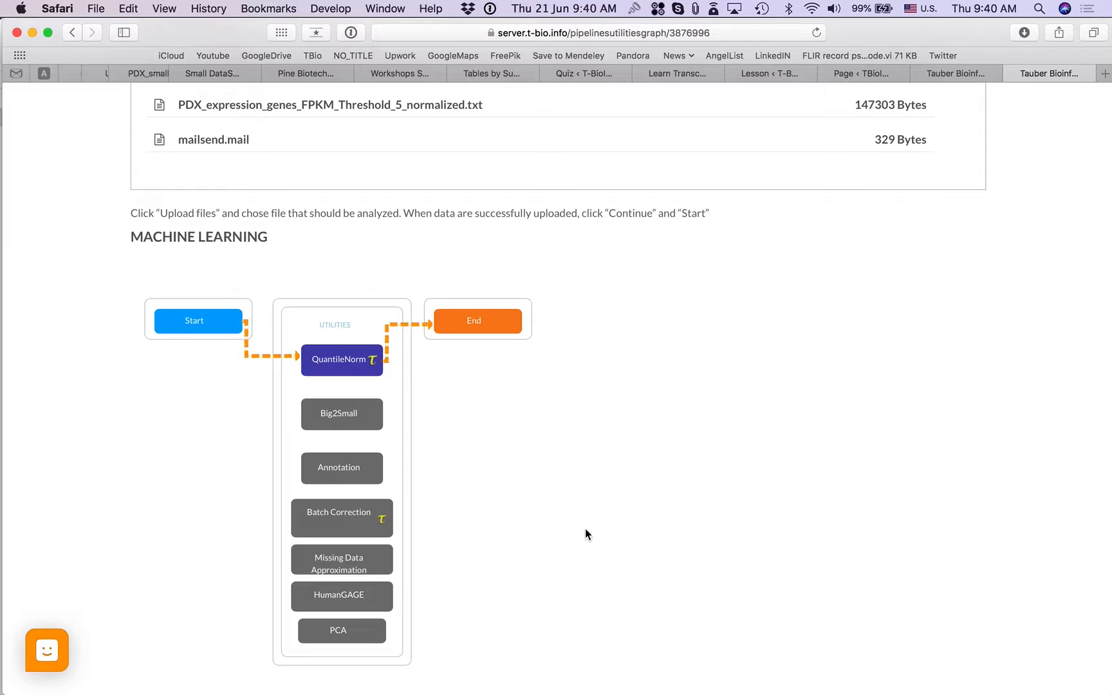
pyautogui.scroll(2, 453, 361)
pyautogui.scroll(4, 453, 358)
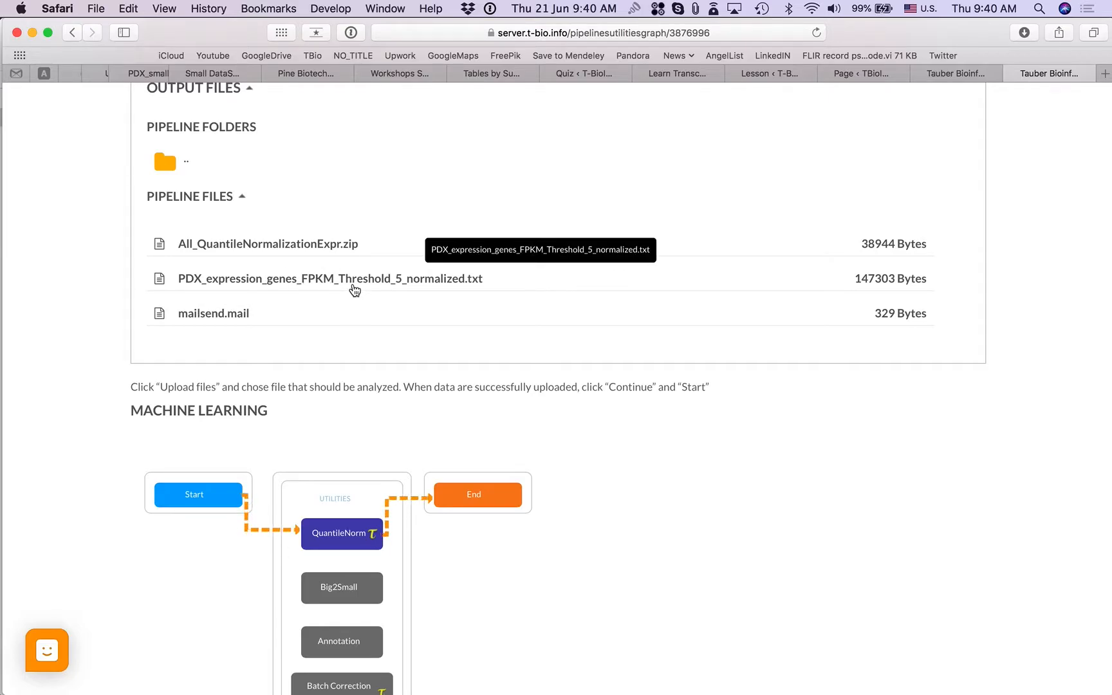
# Step: Switch to the PDX_expression_genes_FPKM workbook in Excel and widen column A so the full gene IDs fit
pyautogui.press('super+Tab')
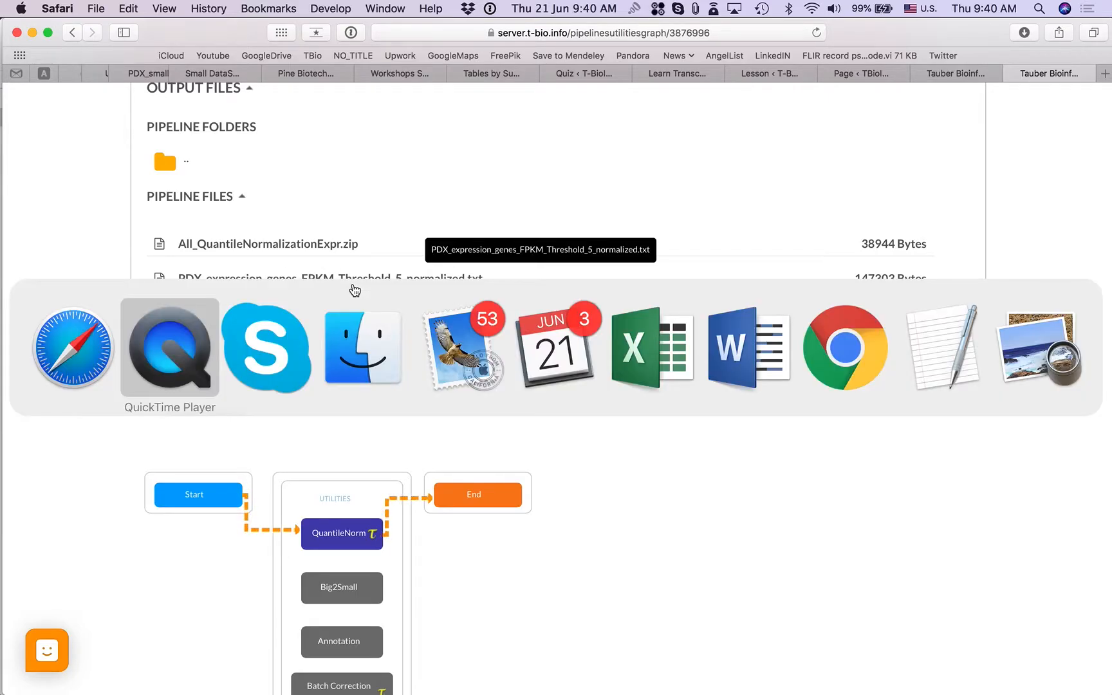
pyautogui.click(702, 383)
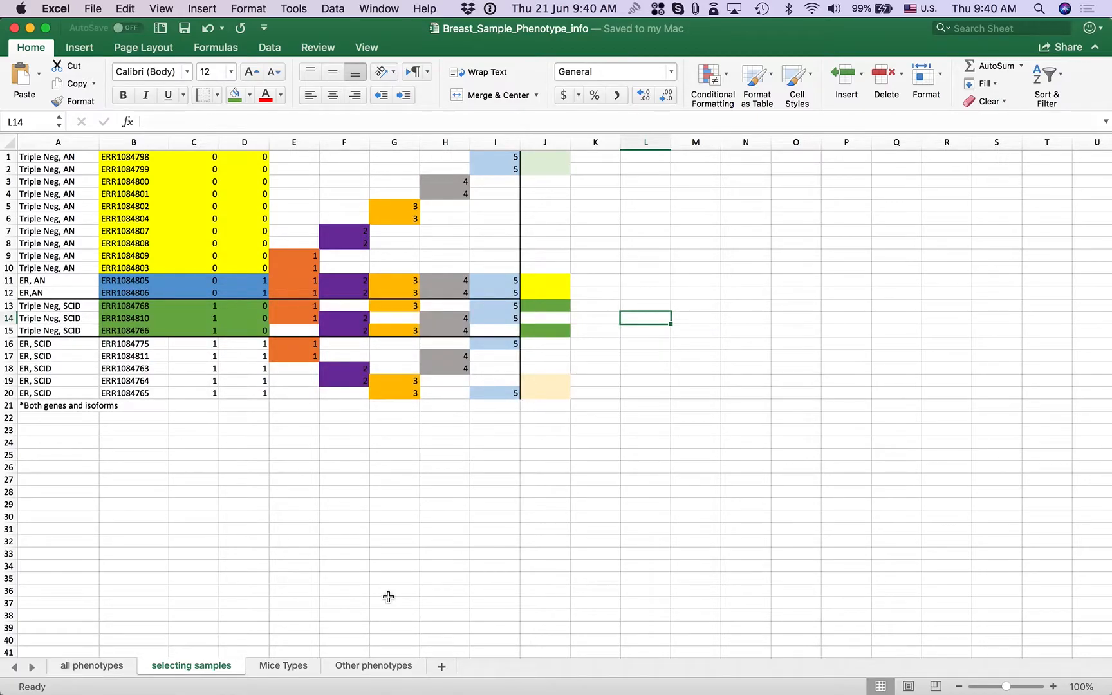
pyautogui.press('super+grave')
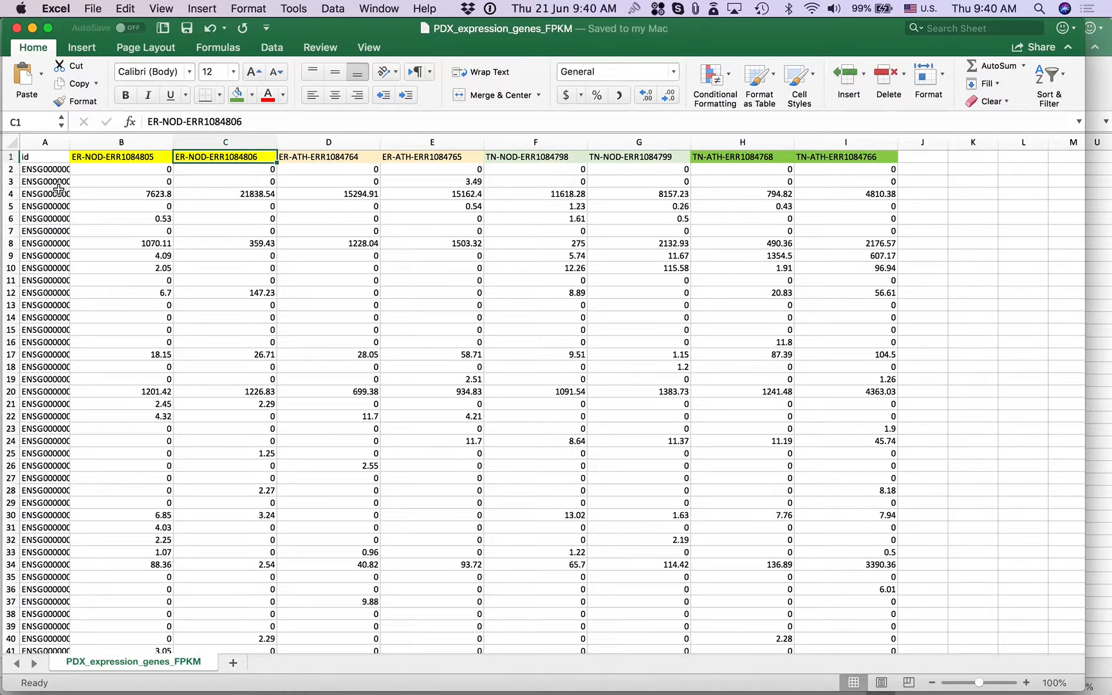
pyautogui.click(55, 170)
pyautogui.moveTo(72, 141); pyautogui.dragTo(136, 141)
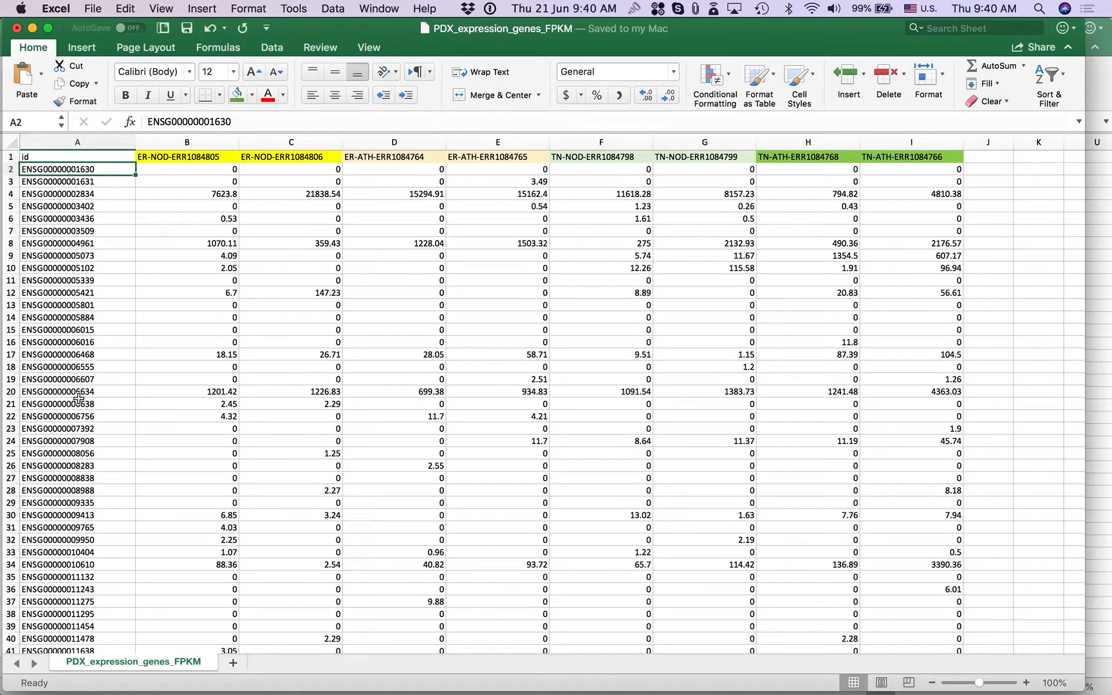
pyautogui.click(228, 180)
pyautogui.click(308, 181)
pyautogui.click(379, 177)
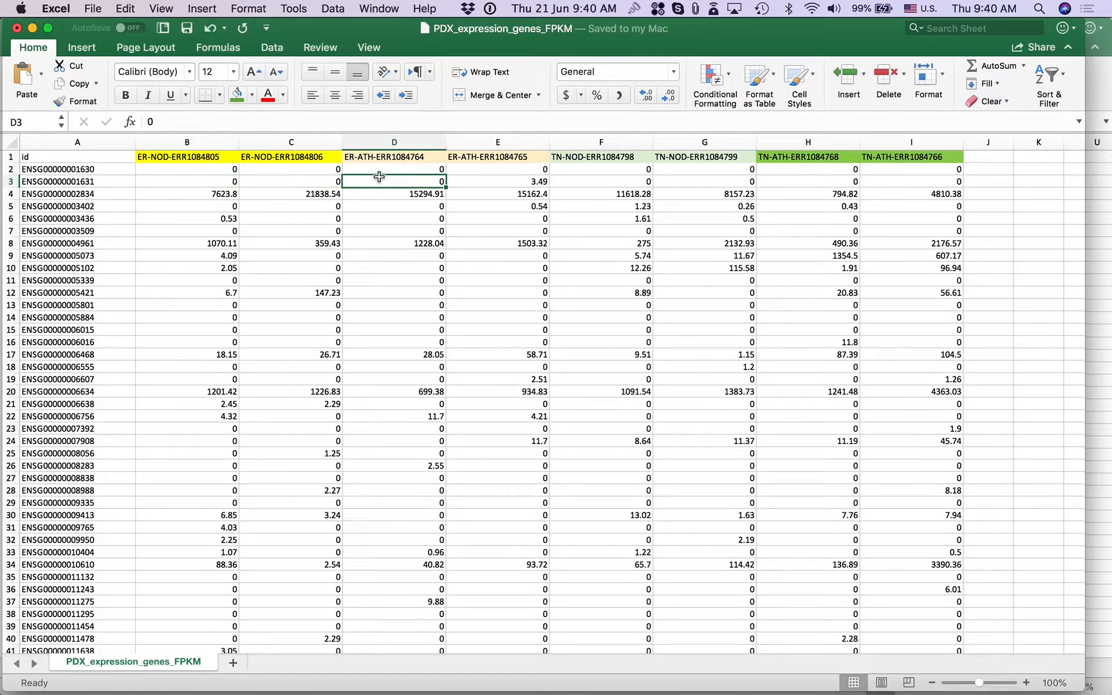
pyautogui.press('super+grave')
pyautogui.press('super+grave')
# Step: Examine the sample headers in row 1 of the expression table, from ER-NOD-ERR1084805 to TN-NOD-ERR1084798
pyautogui.click(586, 160)
pyautogui.click(523, 157)
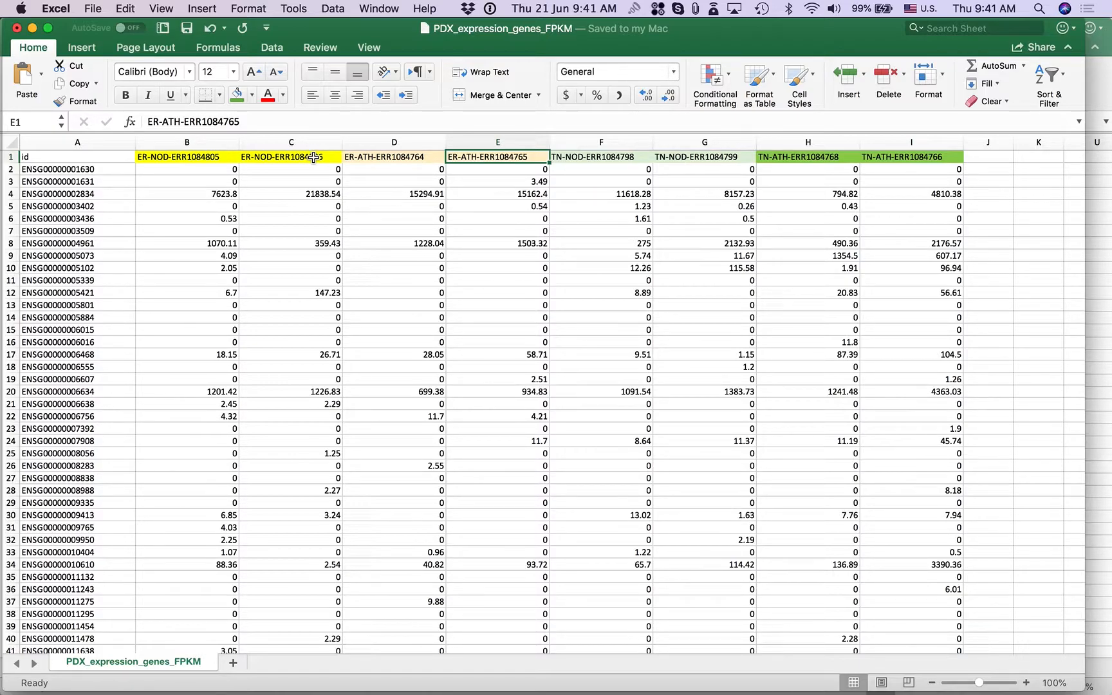
pyautogui.click(303, 220)
pyautogui.click(219, 156)
pyautogui.click(264, 157)
pyautogui.click(373, 161)
pyautogui.click(504, 162)
pyautogui.click(583, 156)
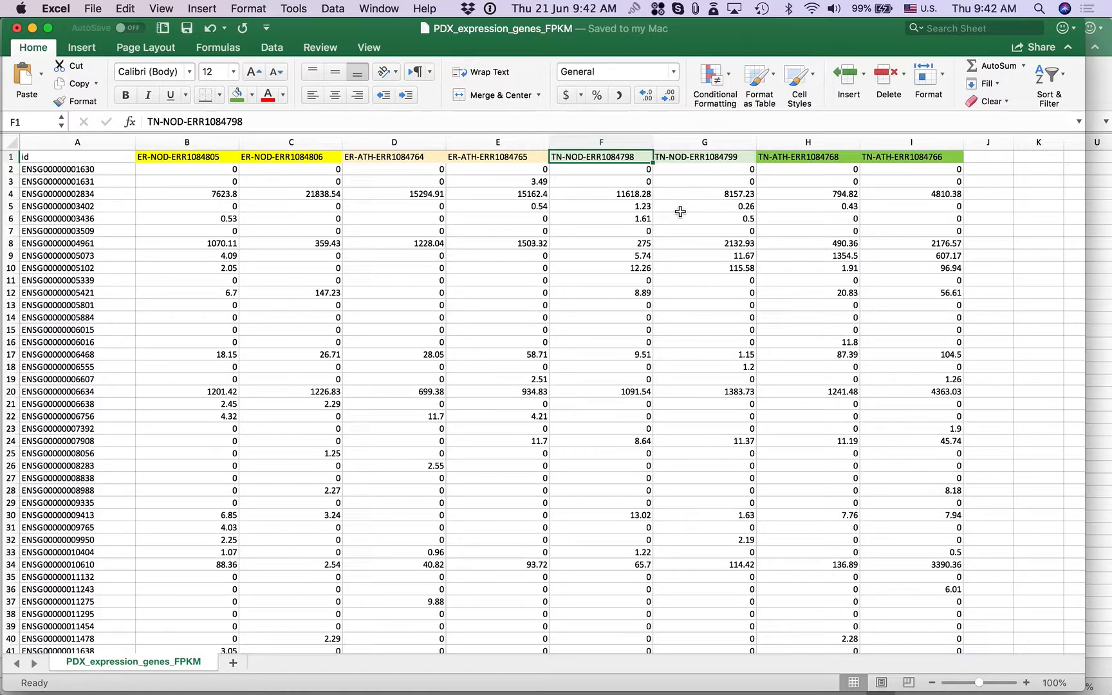
# Step: Examine the mouse strains of the samples on the all phenotypes sheet of the Breast_Sample_Phenotype_info workbook
pyautogui.press('super+grave')
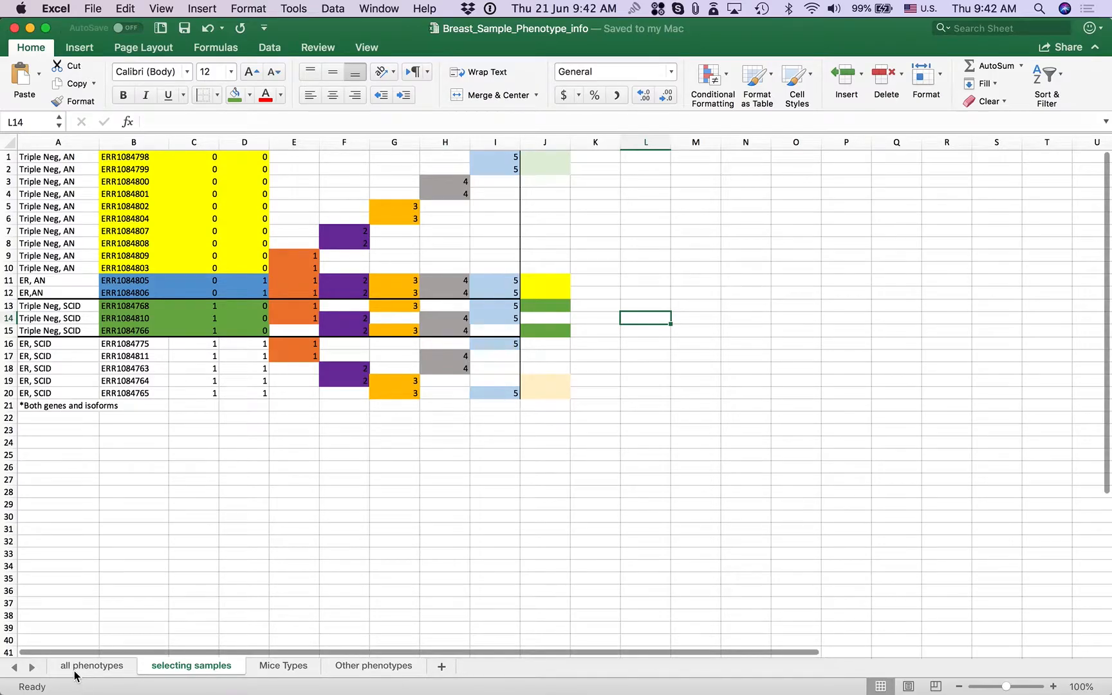
pyautogui.click(92, 666)
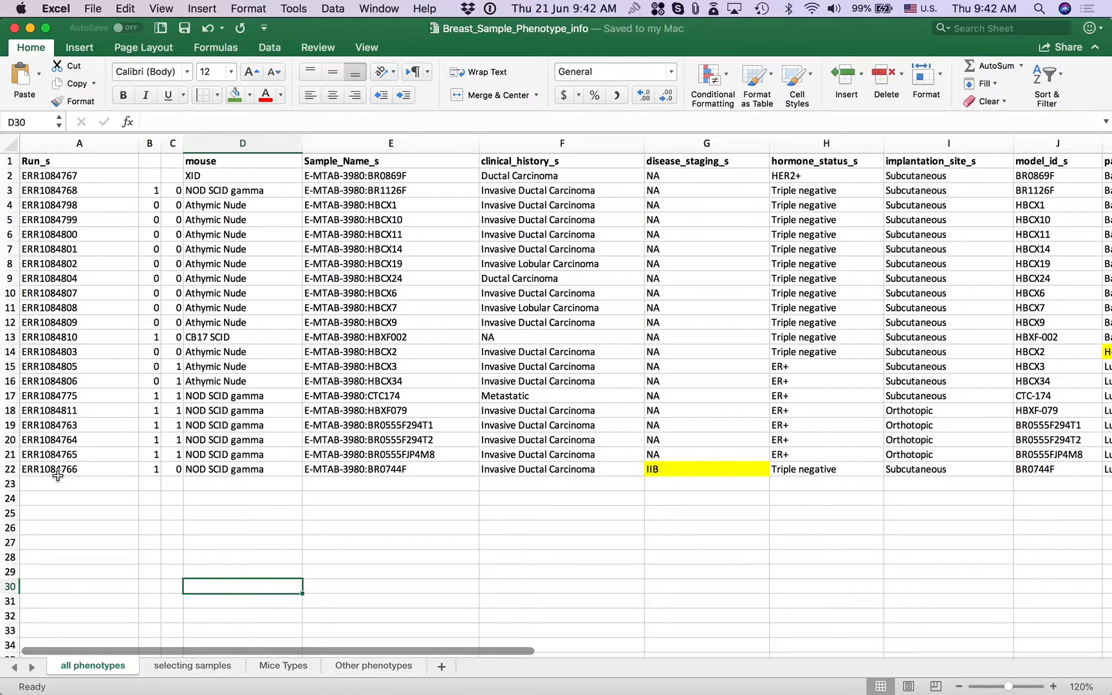
pyautogui.click(229, 181)
pyautogui.click(229, 195)
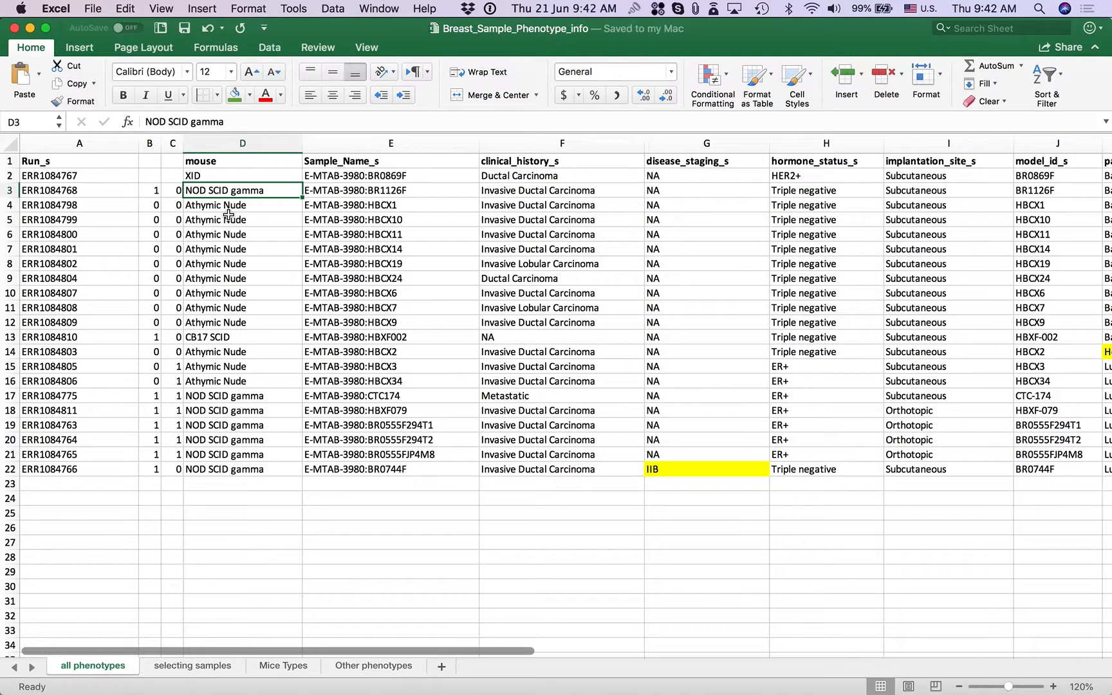
pyautogui.click(229, 215)
pyautogui.click(227, 243)
pyautogui.click(222, 177)
pyautogui.click(222, 191)
pyautogui.click(221, 206)
pyautogui.click(222, 394)
pyautogui.click(221, 440)
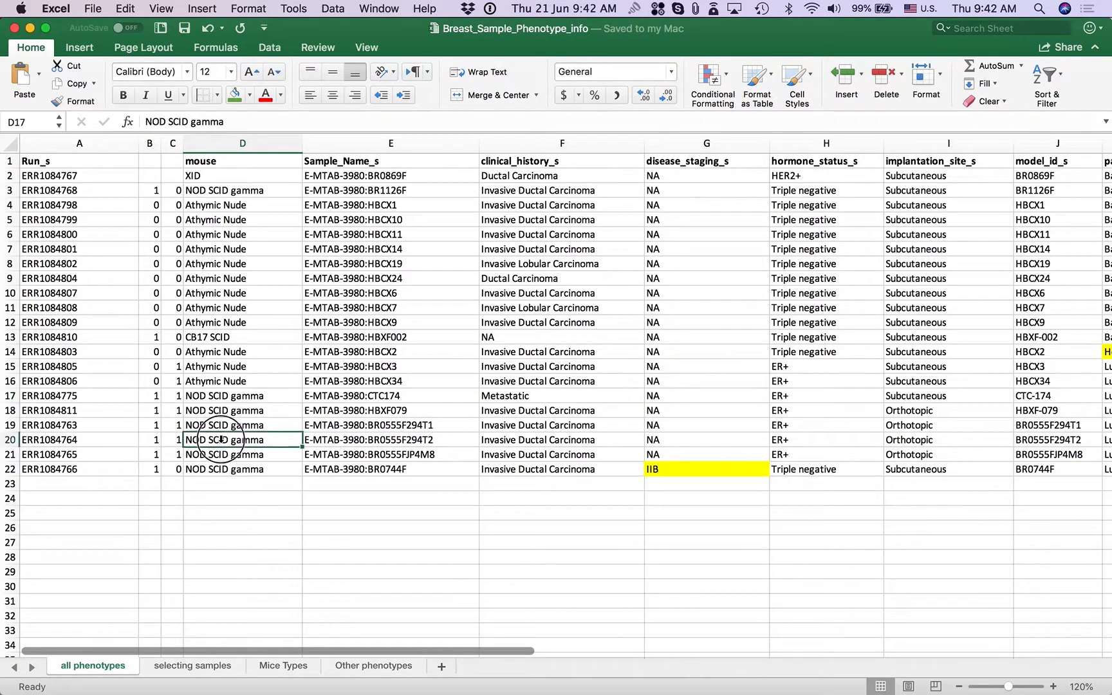
pyautogui.click(219, 470)
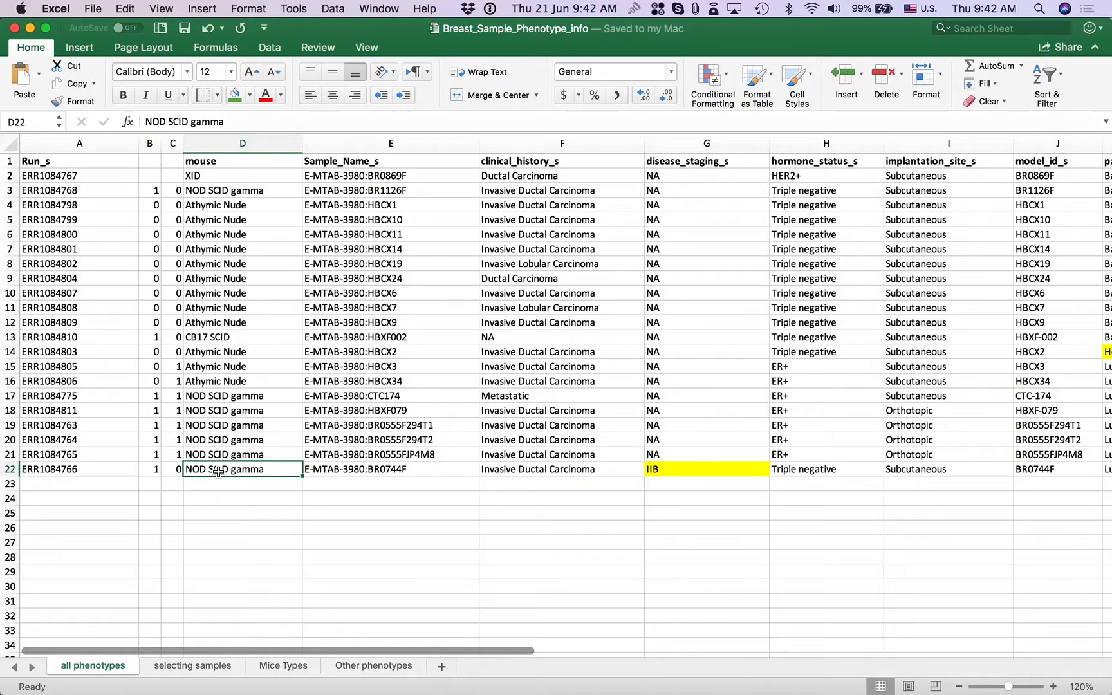
pyautogui.click(225, 381)
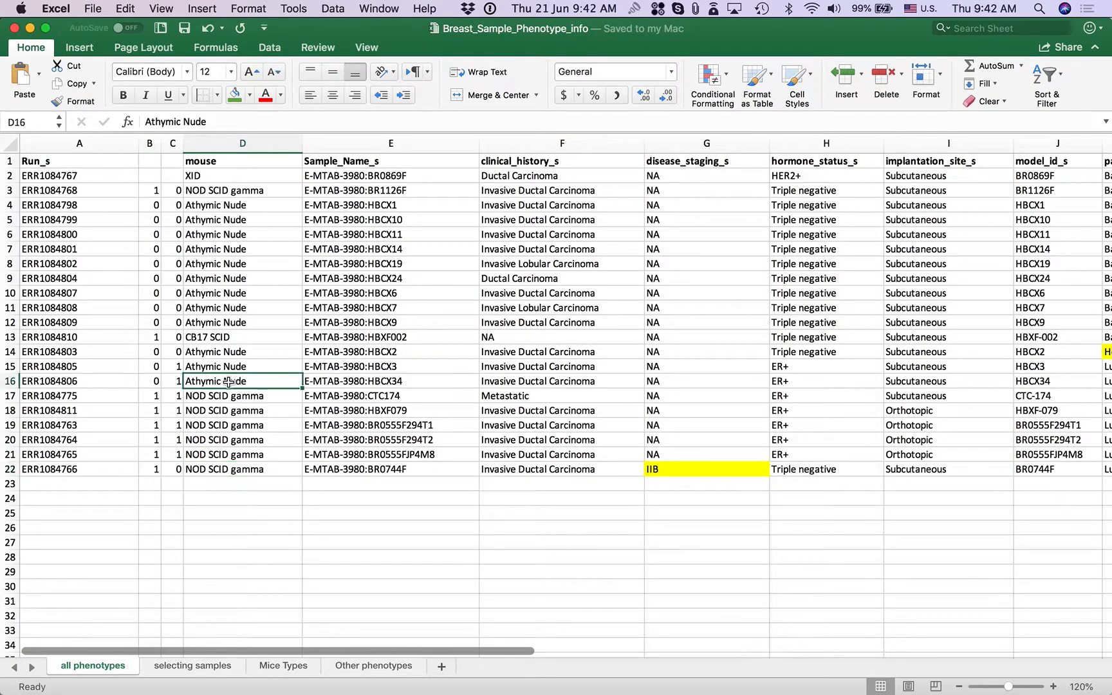
pyautogui.click(222, 338)
pyautogui.click(214, 182)
pyautogui.click(213, 191)
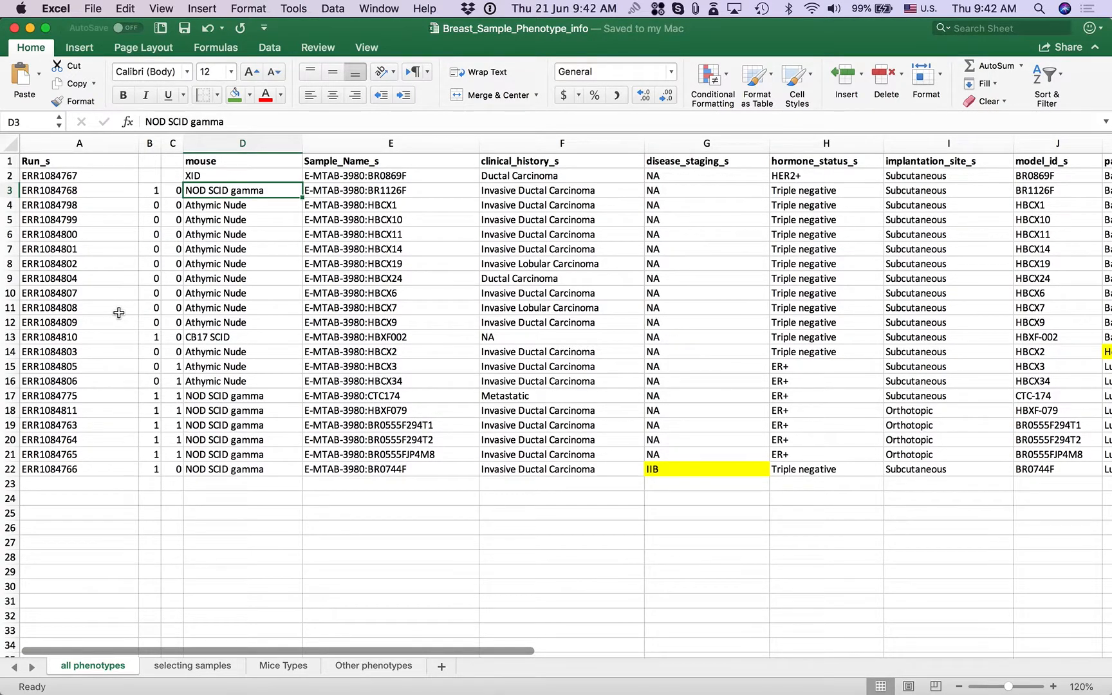
# Step: Examine the hormone_status_s column, comparing the ER+ and Triple negative samples
pyautogui.click(814, 177)
pyautogui.click(816, 162)
pyautogui.click(798, 367)
pyautogui.click(796, 354)
pyautogui.click(796, 303)
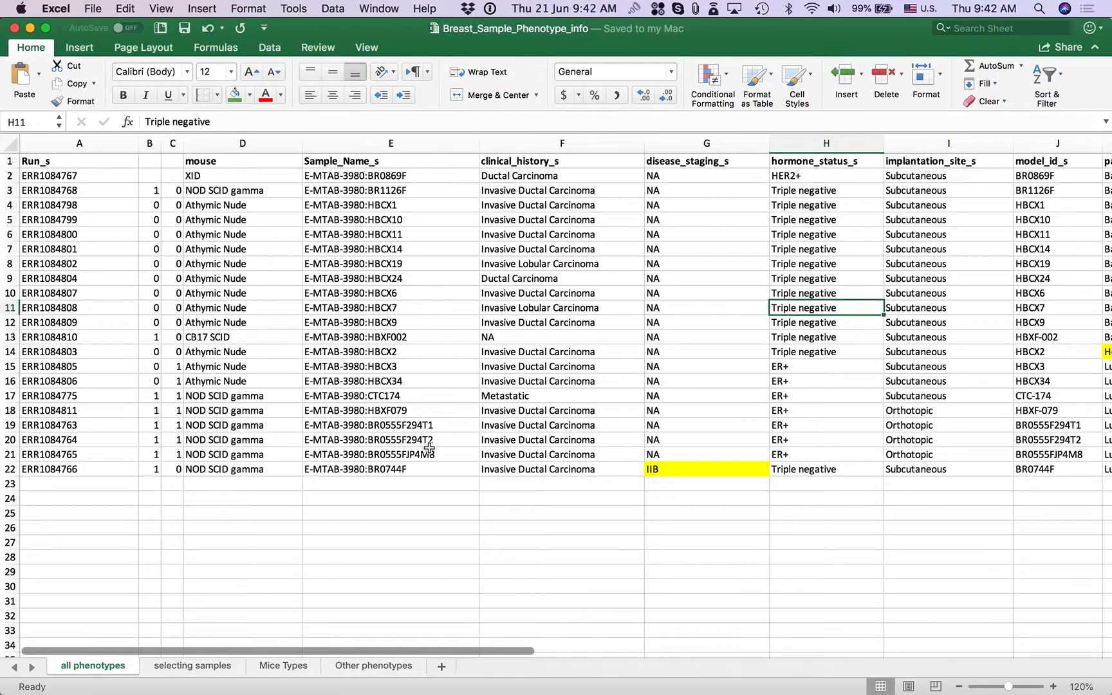
# Step: Examine the selecting samples sheet, checking the colour-marked cells in column J that flag the chosen samples
pyautogui.click(199, 667)
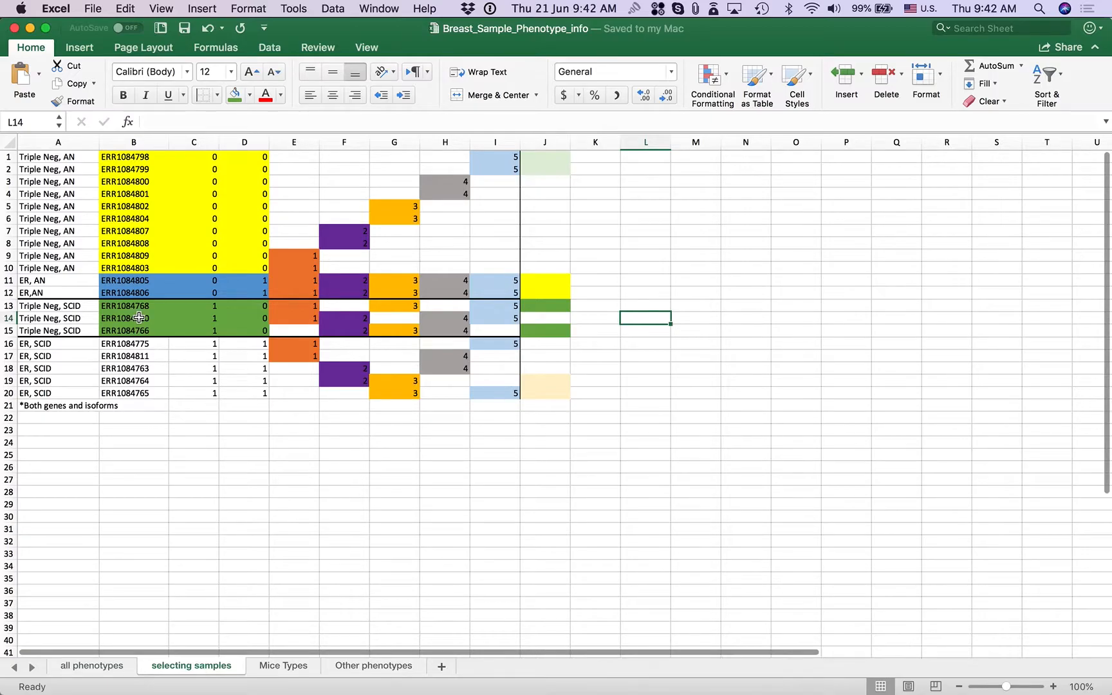
pyautogui.click(130, 344)
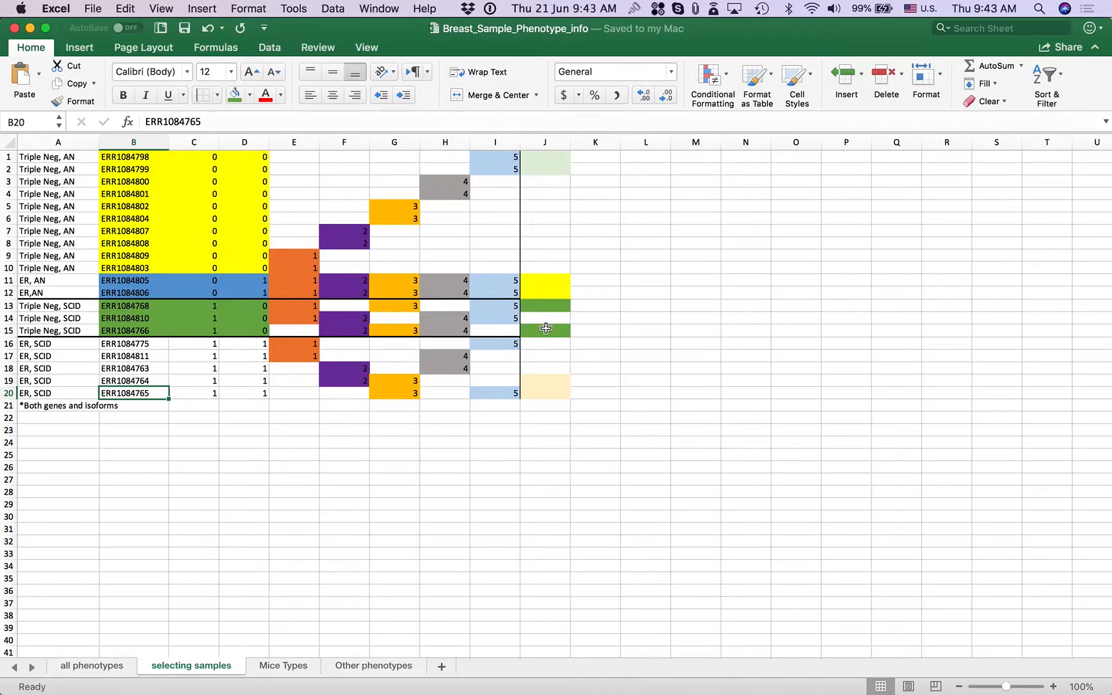
pyautogui.click(545, 331)
pyautogui.click(547, 307)
pyautogui.click(549, 158)
pyautogui.click(549, 170)
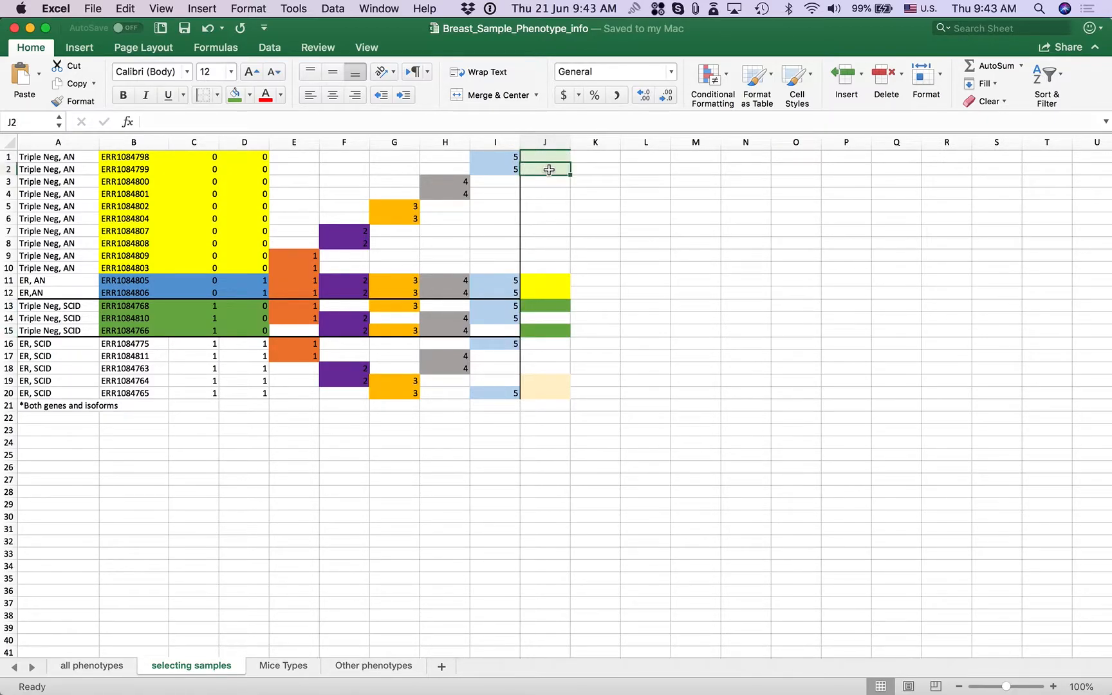
pyautogui.click(551, 282)
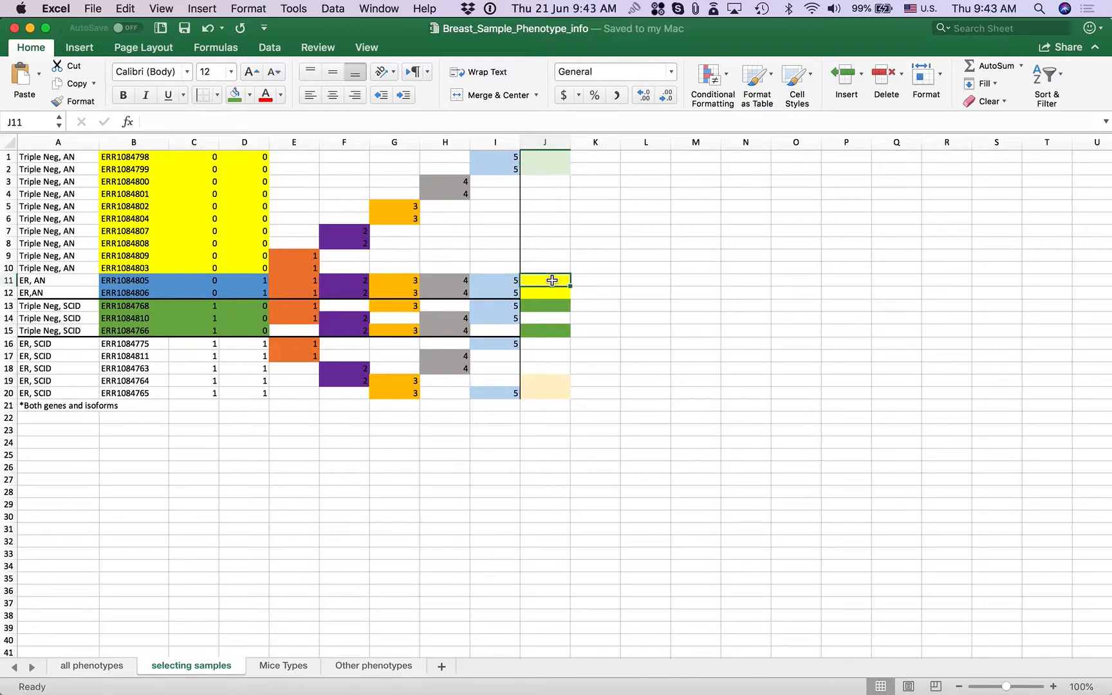
pyautogui.click(551, 291)
pyautogui.click(545, 379)
pyautogui.click(545, 394)
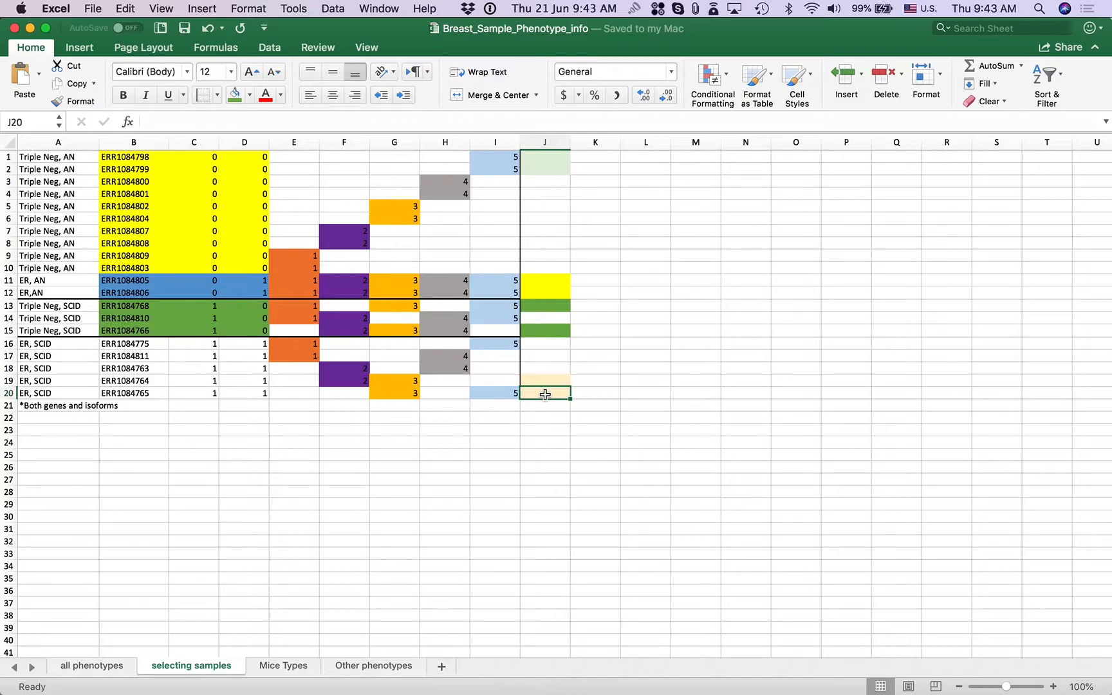
pyautogui.click(544, 381)
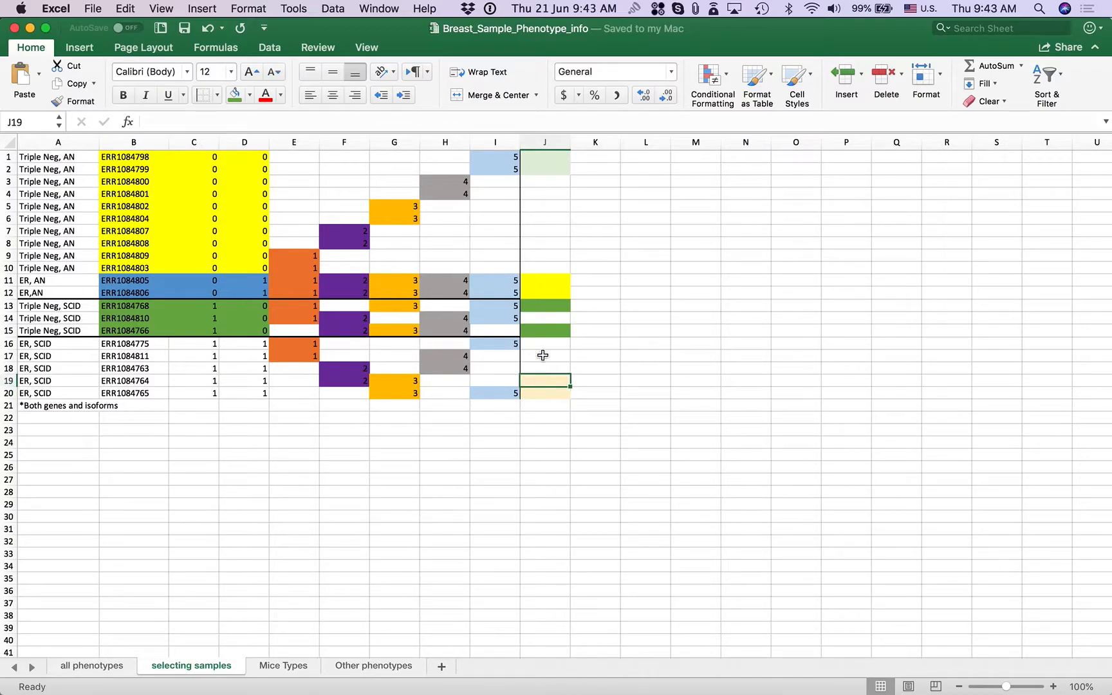
pyautogui.click(543, 335)
pyautogui.click(542, 305)
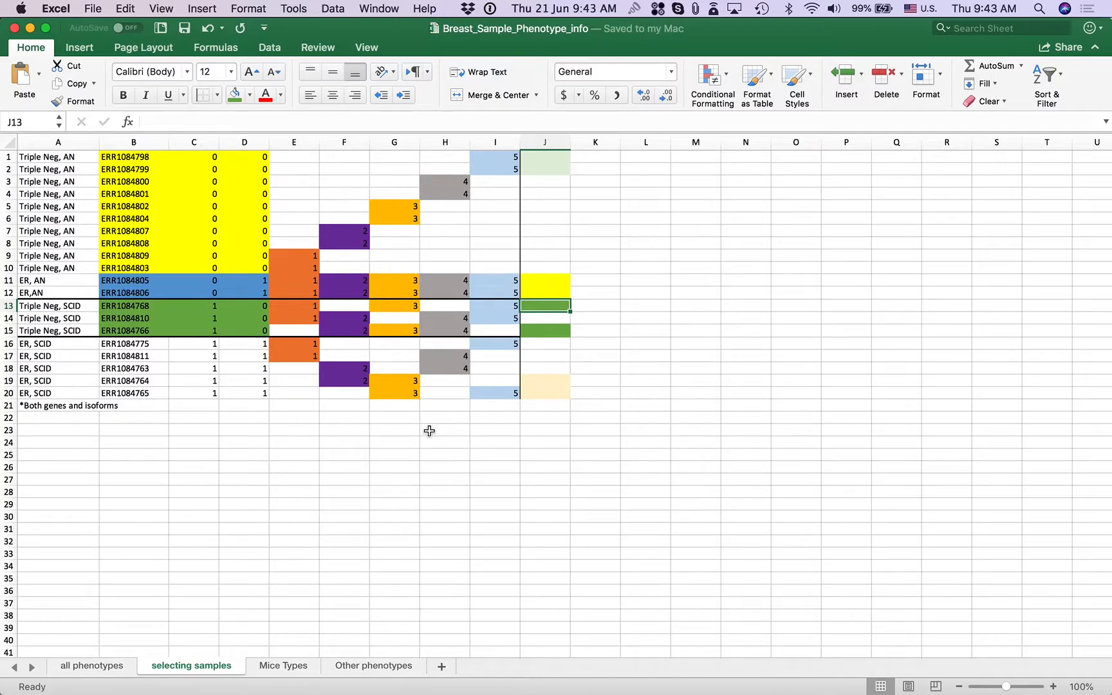
# Step: Return to the PDX_expression_genes_FPKM workbook and check all eight colour-coded sample headers, B1 through I1
pyautogui.press('super+grave')
pyautogui.click(205, 159)
pyautogui.click(280, 163)
pyautogui.click(372, 160)
pyautogui.click(498, 155)
pyautogui.click(598, 155)
pyautogui.click(677, 154)
pyautogui.click(779, 155)
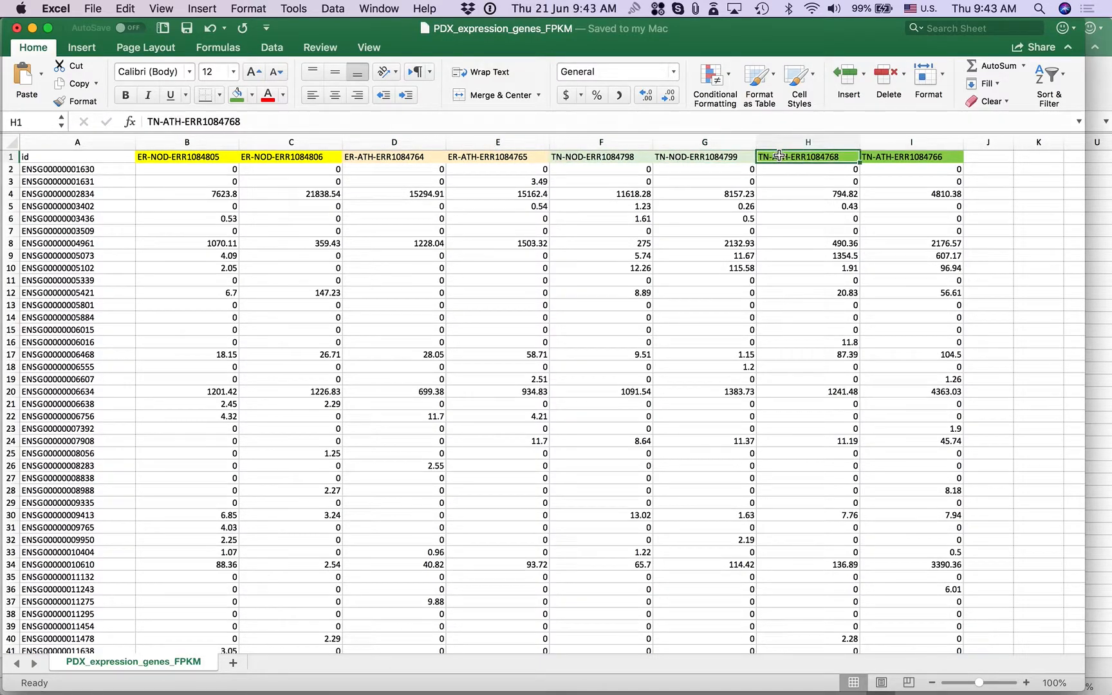
pyautogui.click(877, 156)
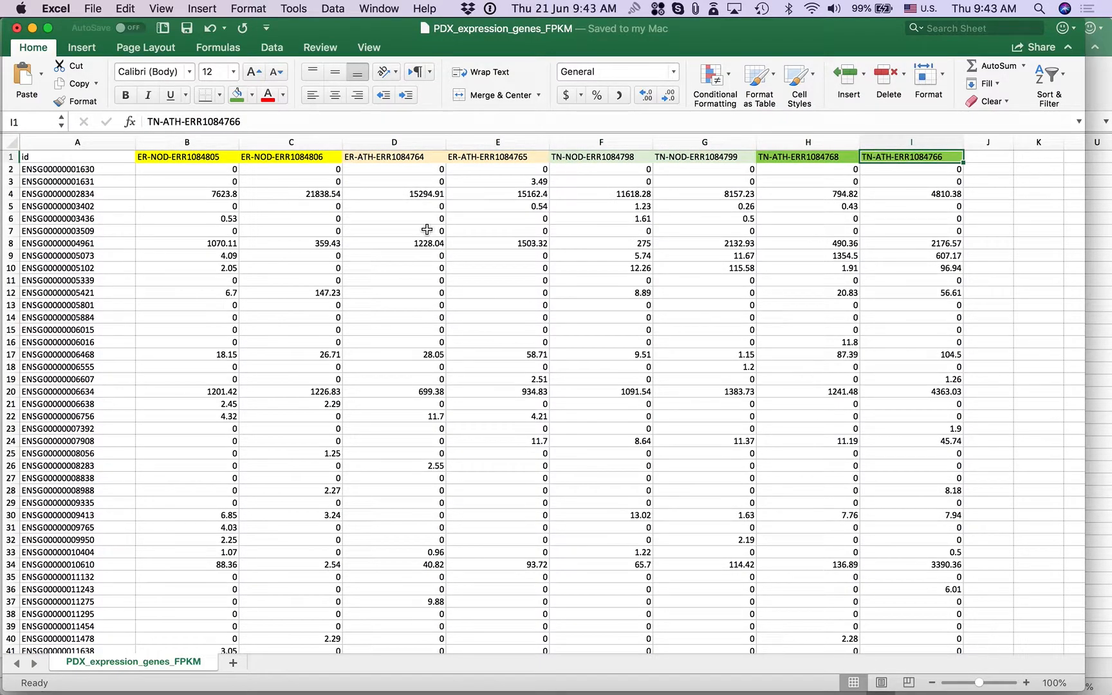
# Step: Examine the parts of the label in B1, highlighting the run ID ERR1084805 and the group prefix ER-NOD
pyautogui.click(208, 159)
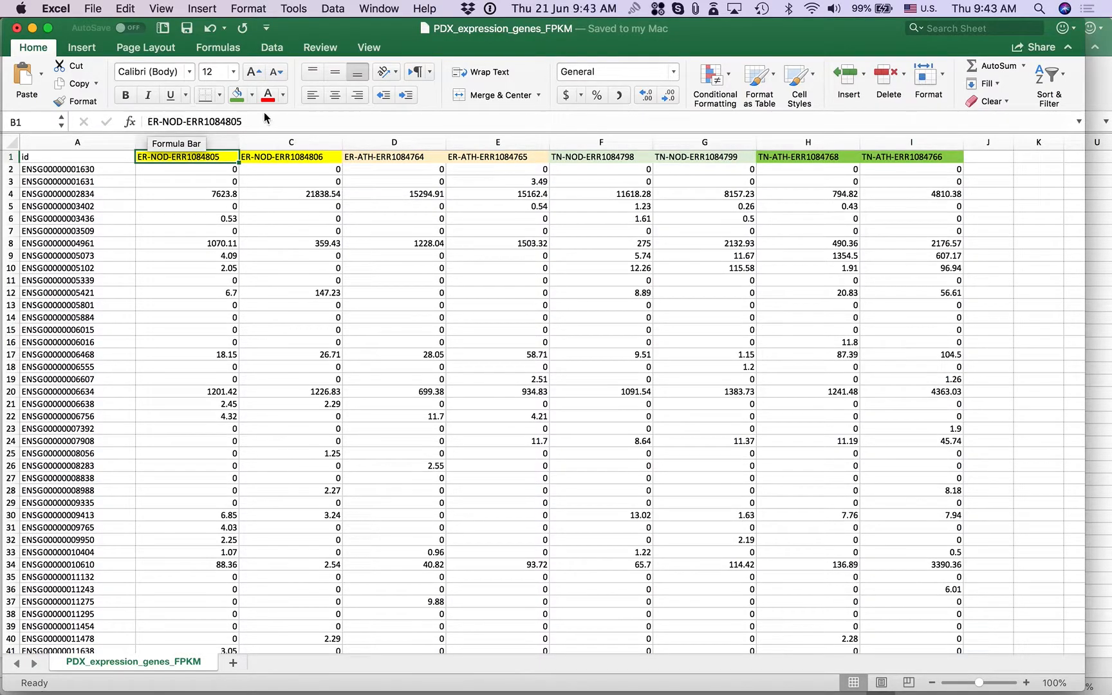
pyautogui.moveTo(244, 121); pyautogui.dragTo(150, 120)
pyautogui.click(150, 120)
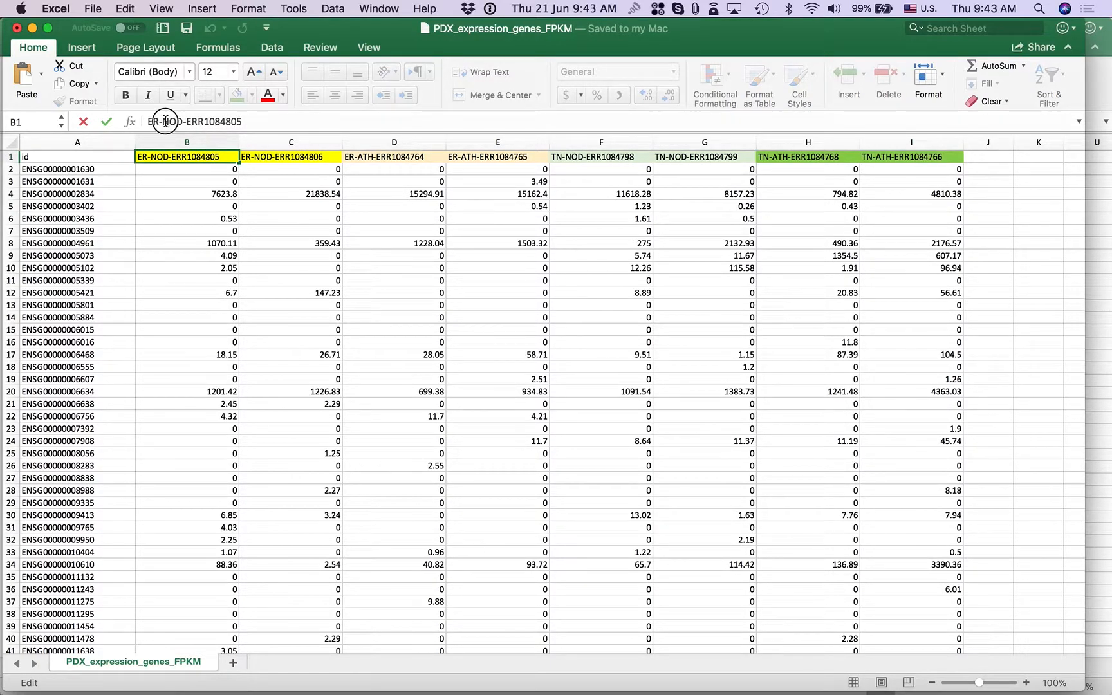
pyautogui.moveTo(177, 121); pyautogui.dragTo(243, 123)
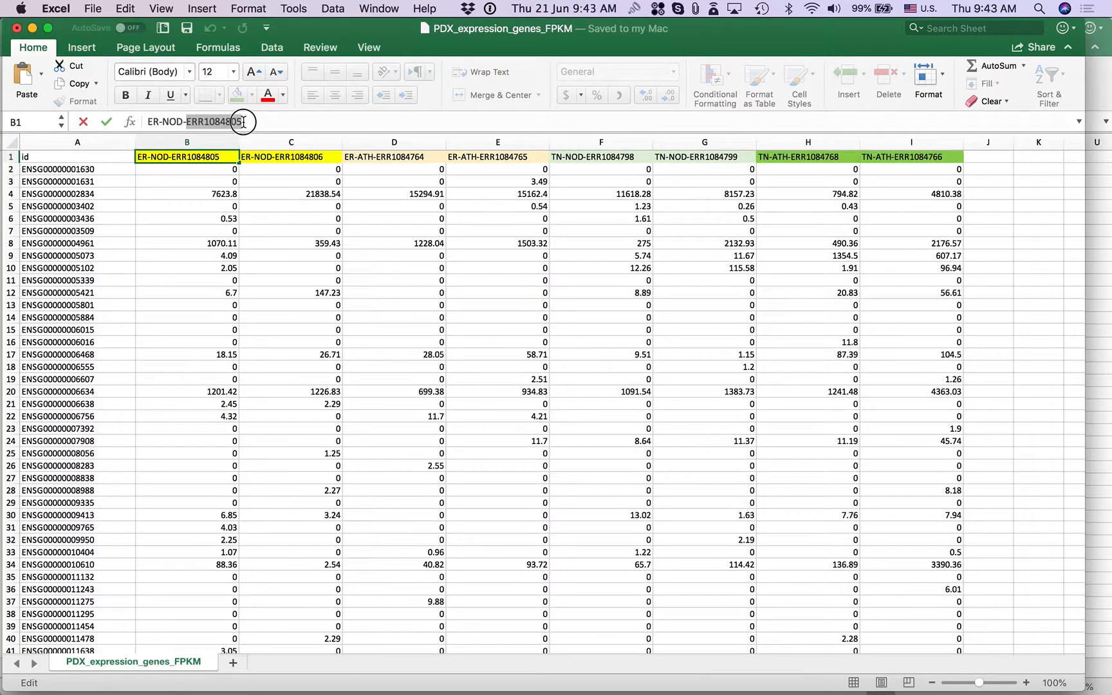
pyautogui.moveTo(184, 122); pyautogui.dragTo(146, 119)
pyautogui.moveTo(377, 672)
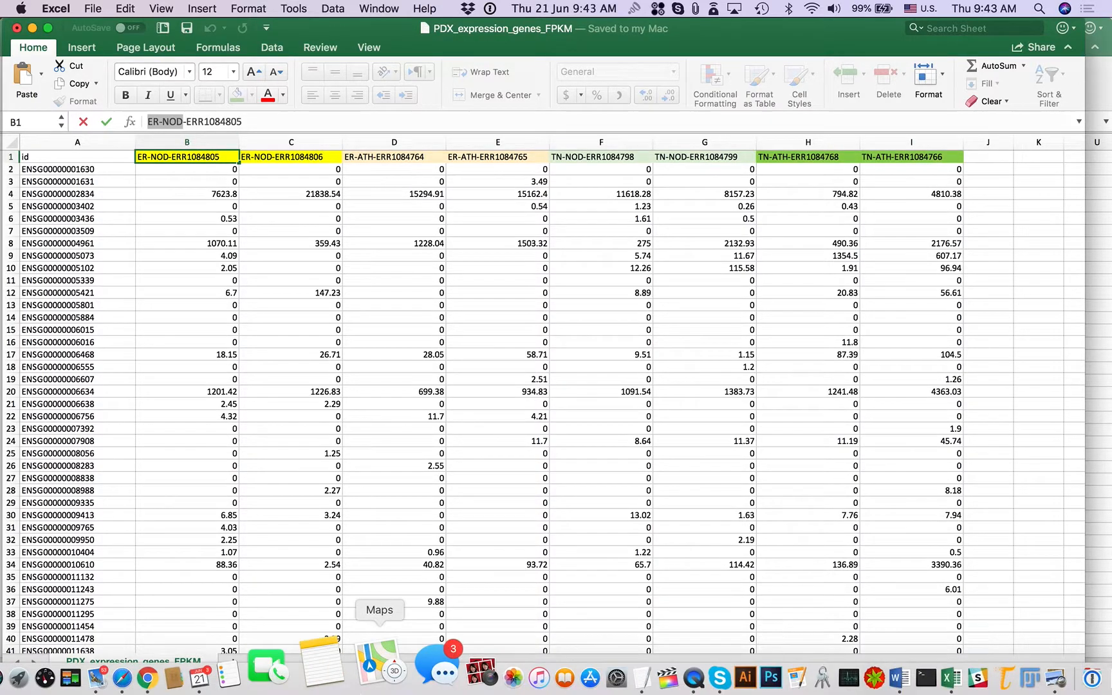
# Step: Switch to the T-BioInfo platform in Safari and open a new Supervised Analysis pipeline from the areas of analysis
pyautogui.click(199, 671)
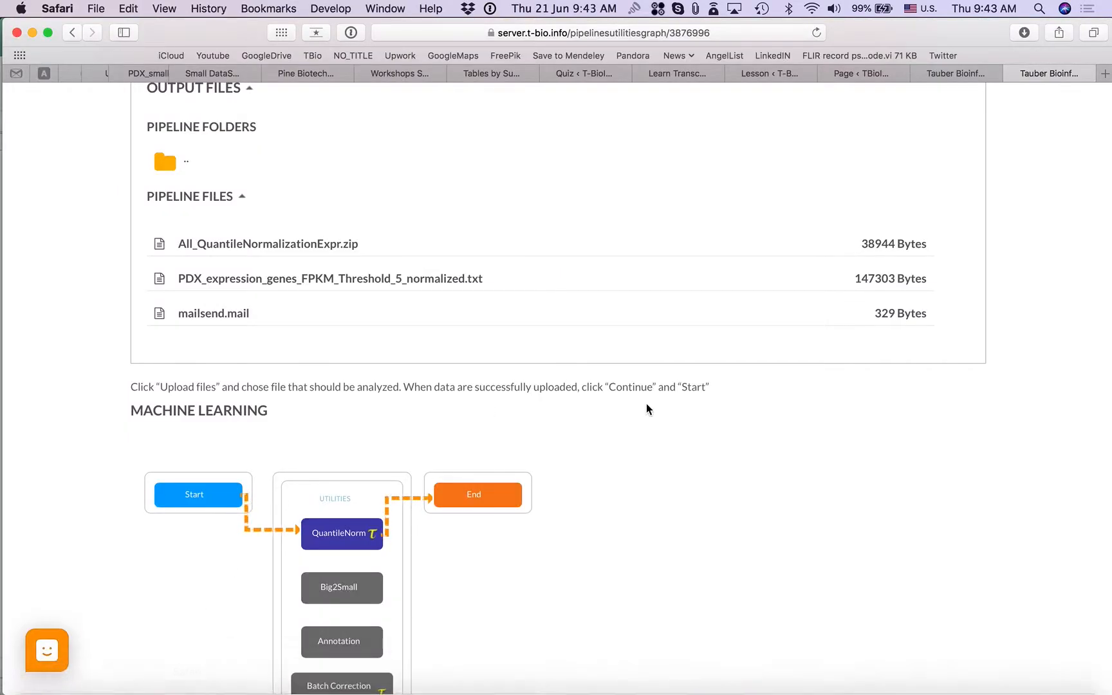
pyautogui.scroll(5, 646, 403)
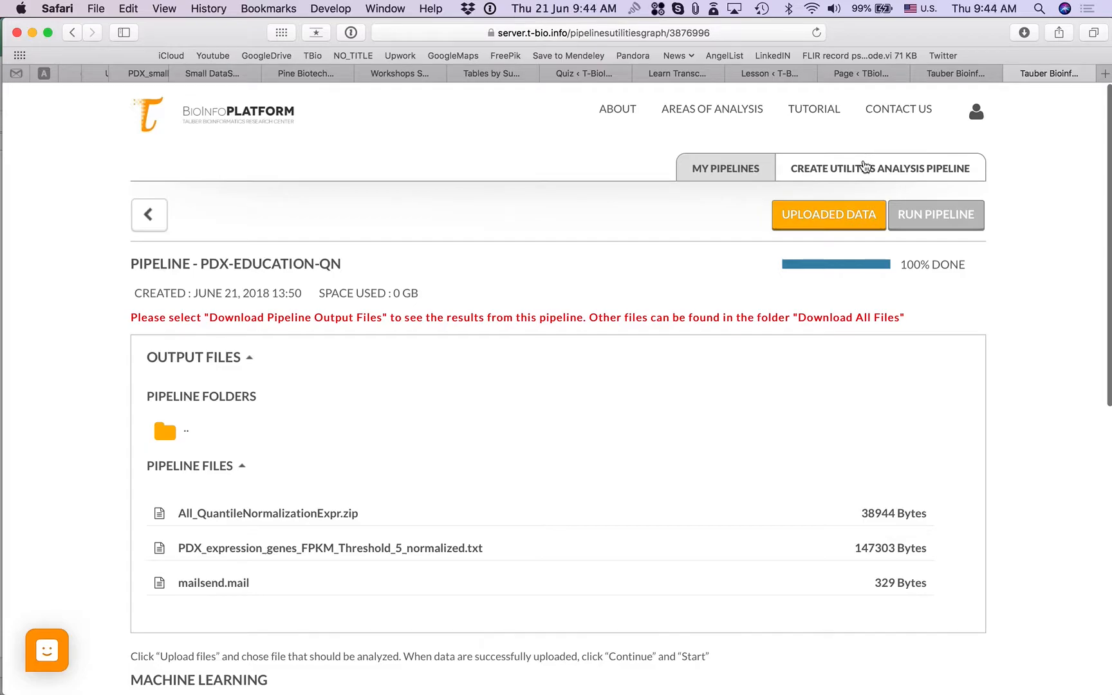
pyautogui.click(709, 120)
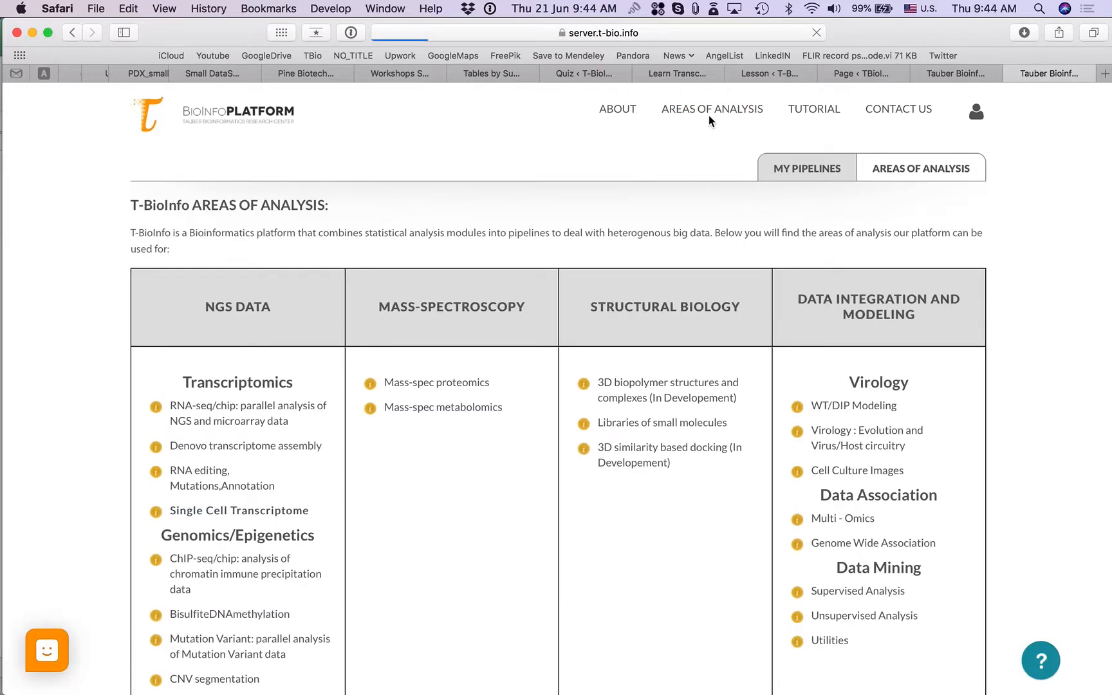
pyautogui.scroll(-1, 678, 281)
pyautogui.moveTo(679, 285)
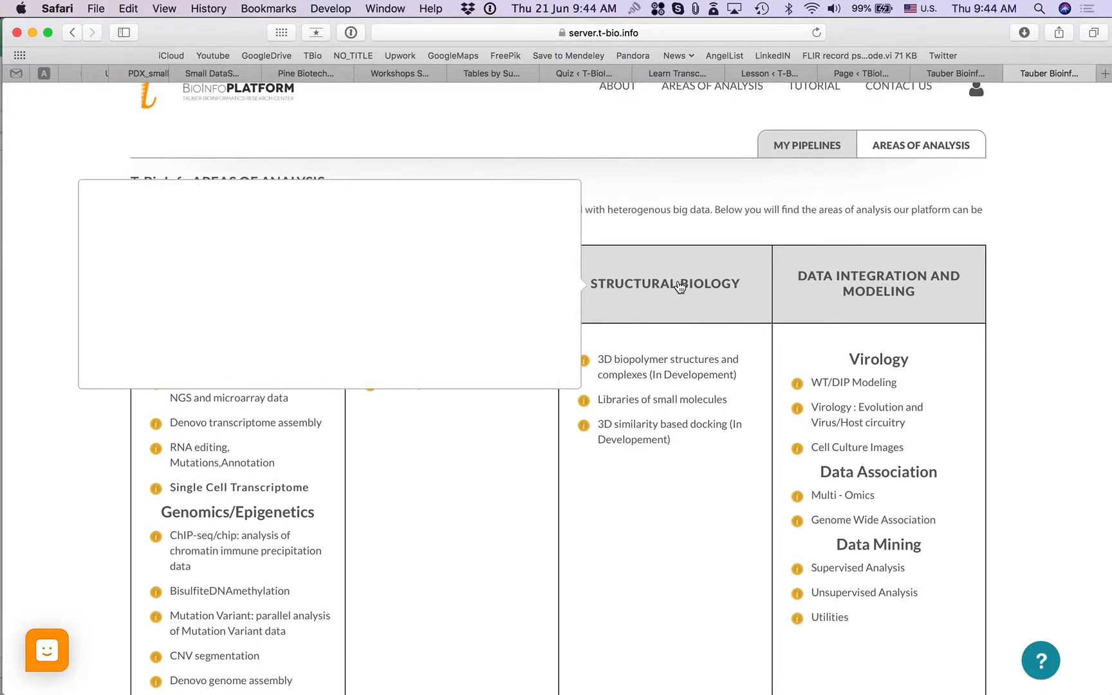
pyautogui.scroll(-3, 736, 604)
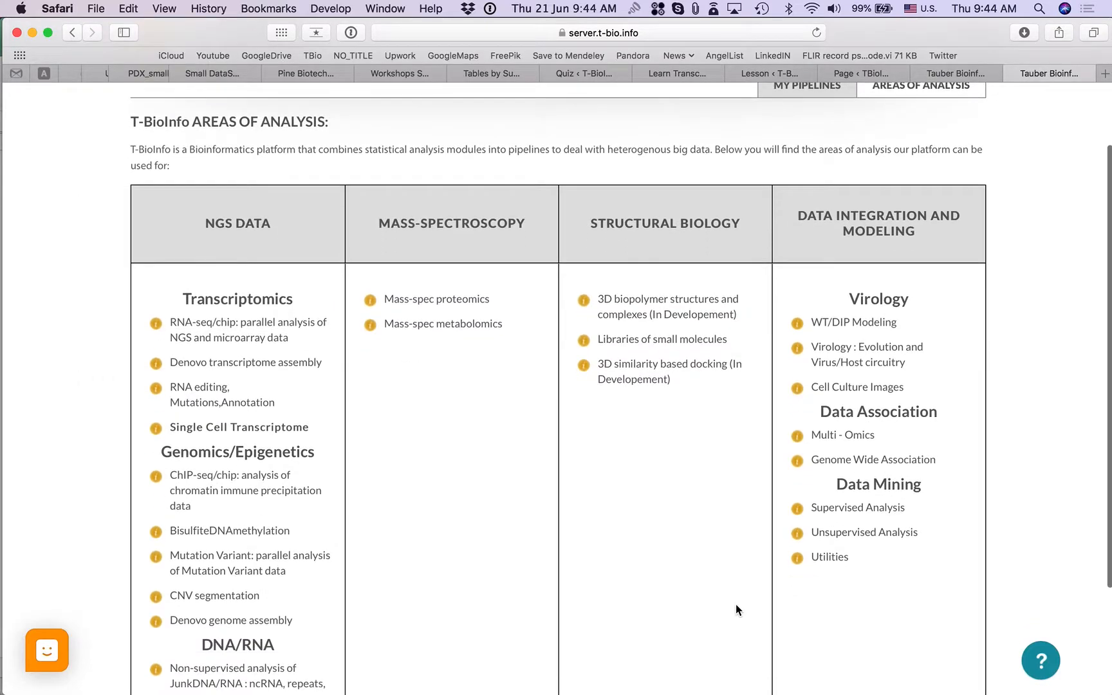
pyautogui.click(851, 491)
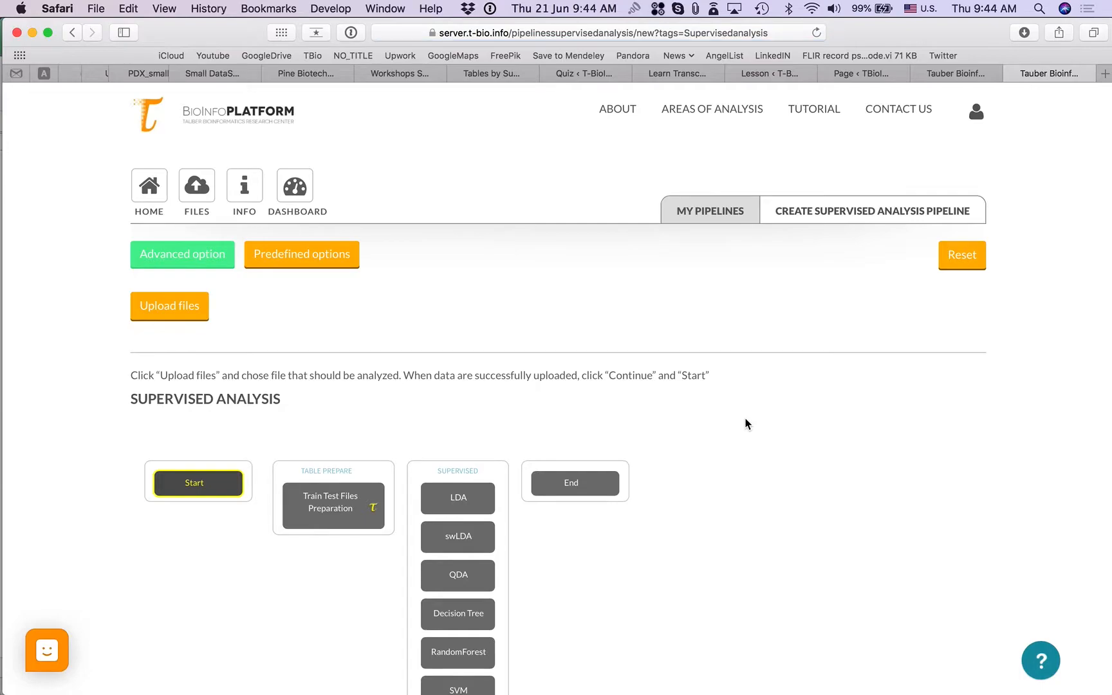
# Step: Start the supervised pipeline and add Factorial Regression Analysis as its method, accepting both module descriptions
pyautogui.scroll(-2, 746, 424)
pyautogui.scroll(-2, 747, 423)
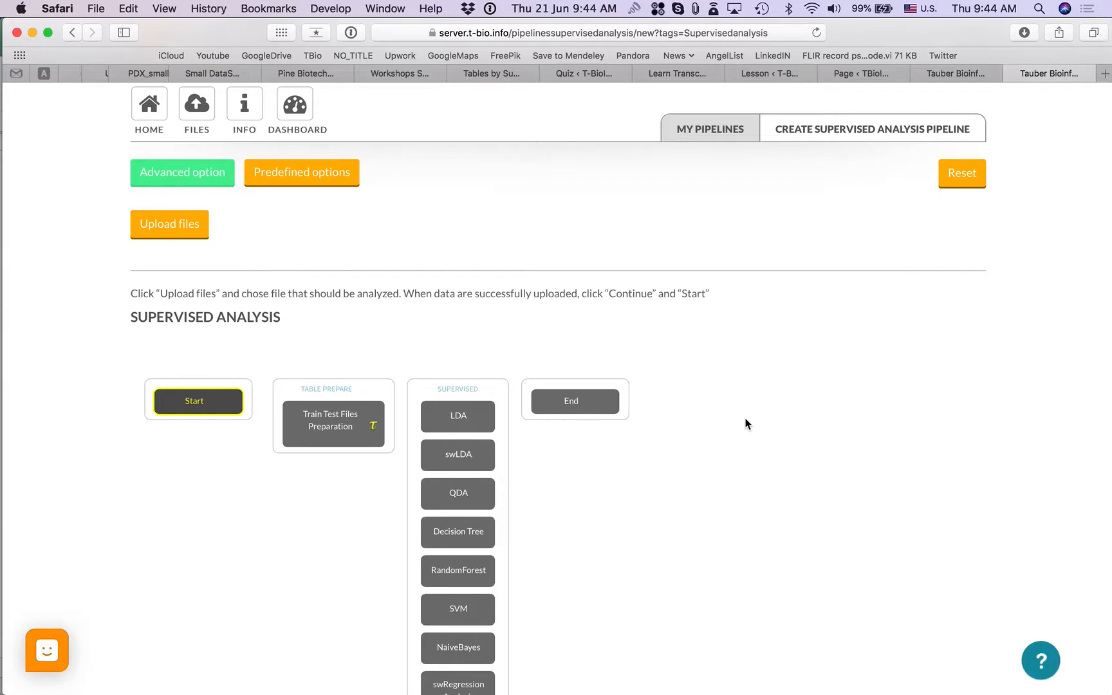
pyautogui.scroll(-5, 249, 292)
pyautogui.click(209, 301)
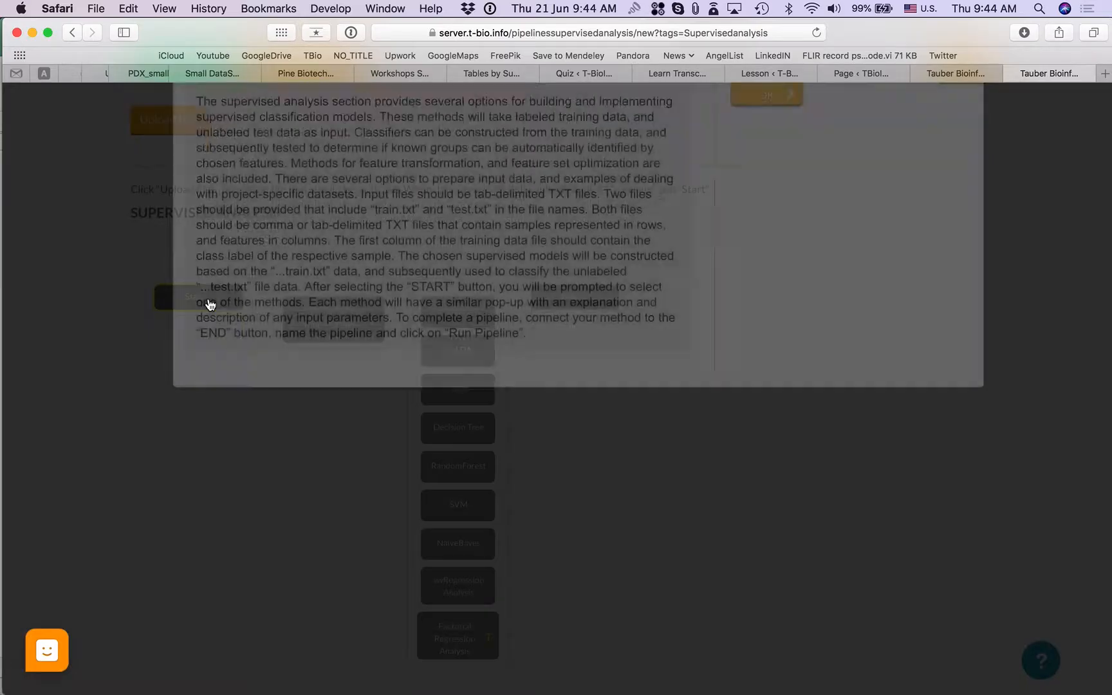
pyautogui.click(776, 225)
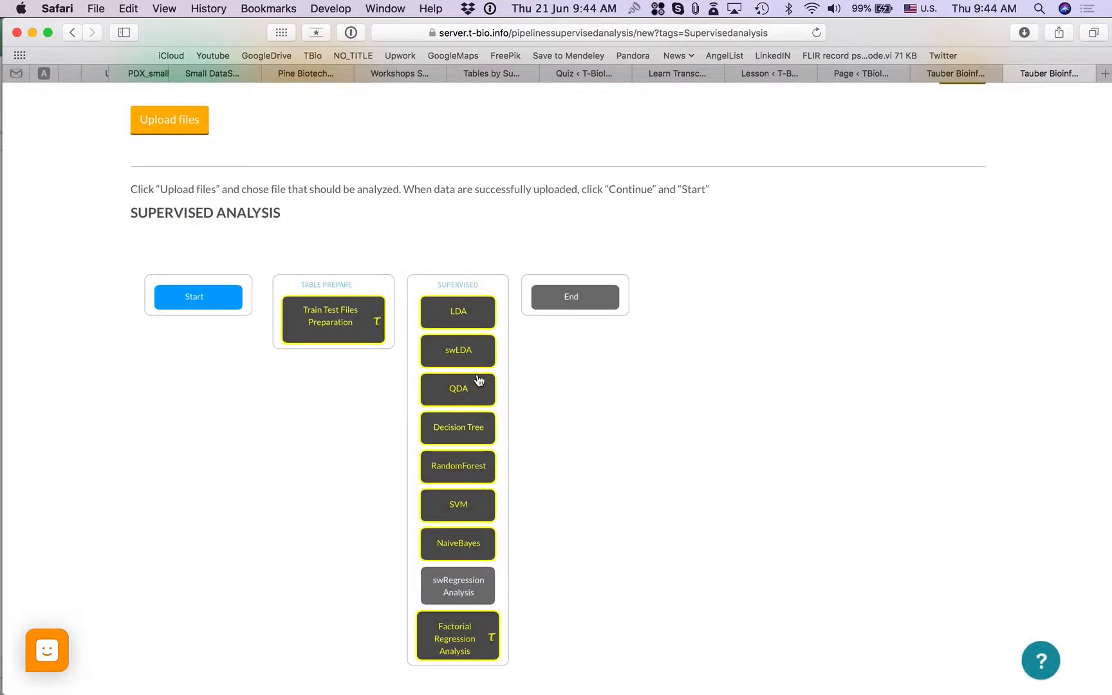
pyautogui.click(467, 632)
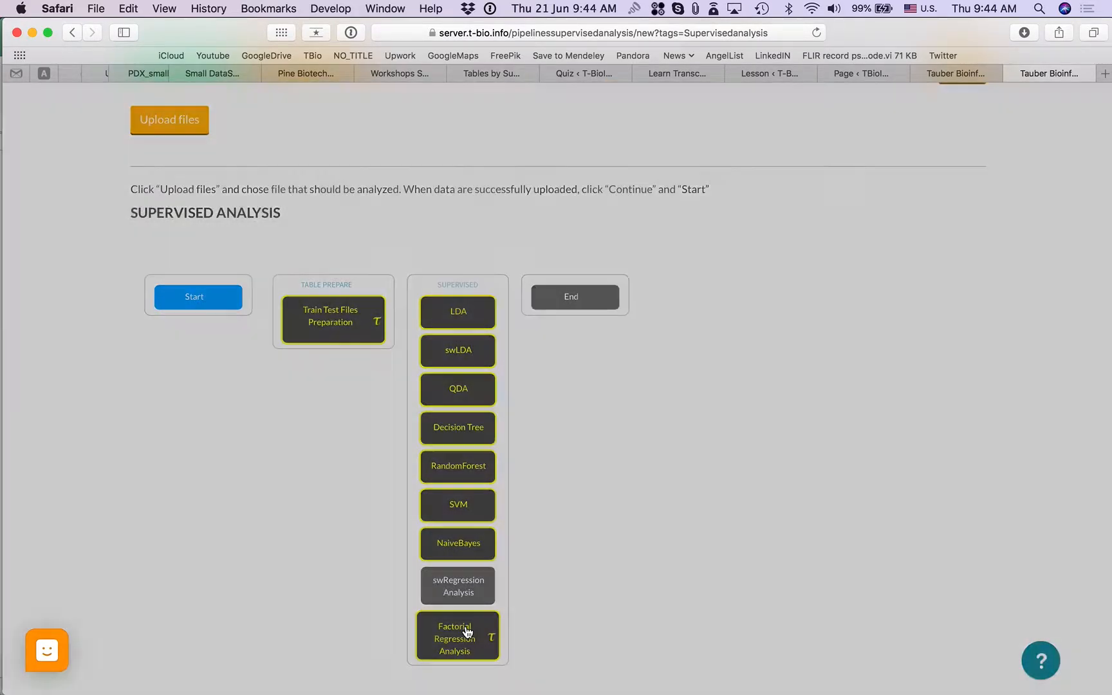
pyautogui.click(773, 286)
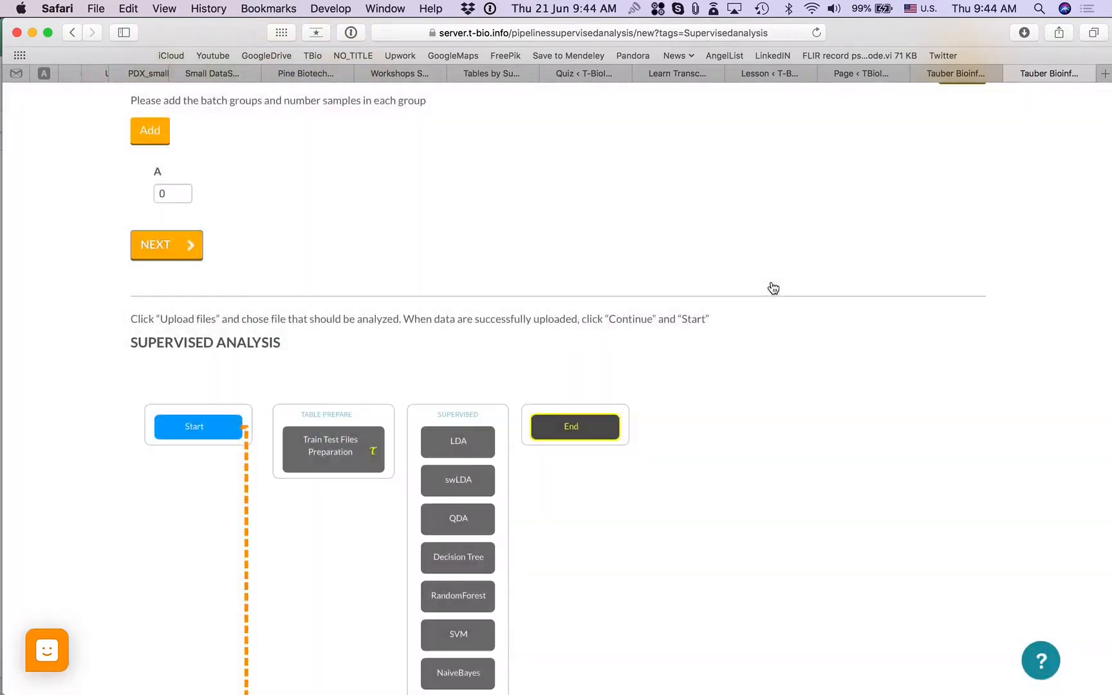
# Step: Add a second batch group B, set both A and B to 2, and proceed to the file upload
pyautogui.scroll(1, 773, 287)
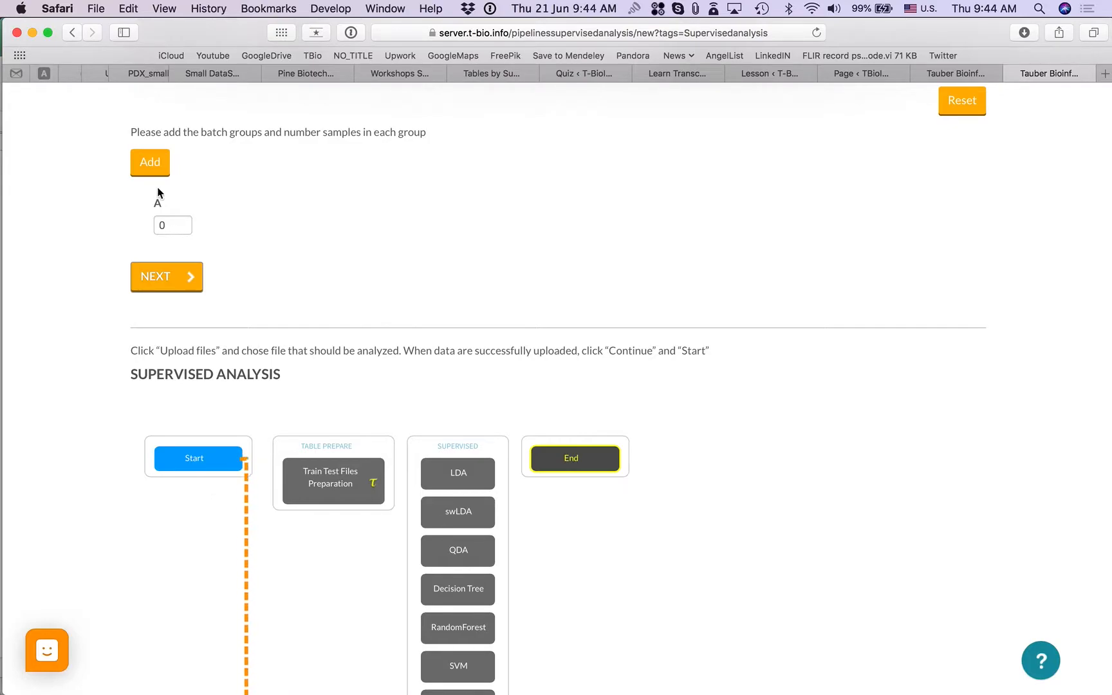
pyautogui.click(151, 165)
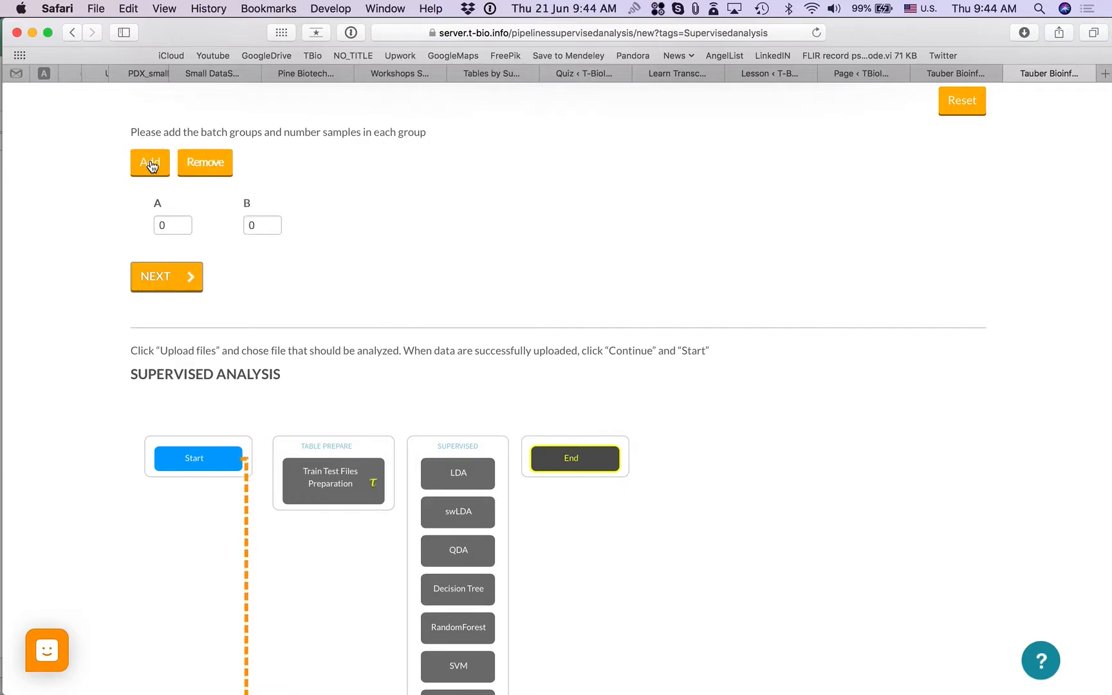
pyautogui.doubleClick(166, 224)
pyautogui.write('2')
pyautogui.click(257, 224)
pyautogui.moveTo(256, 224); pyautogui.dragTo(241, 224)
pyautogui.write('2')
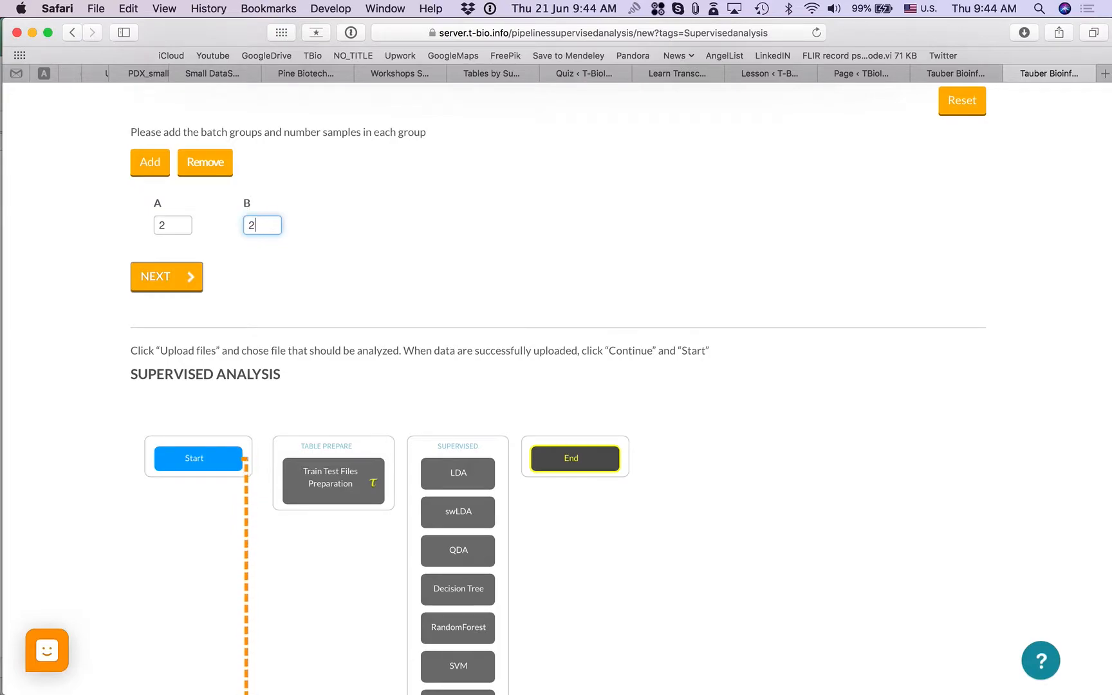
pyautogui.click(188, 281)
# Step: Upload PDX_expression_genes_FPKM_QN5.txt from the tables folder and check it to load its samples for grouping
pyautogui.click(179, 192)
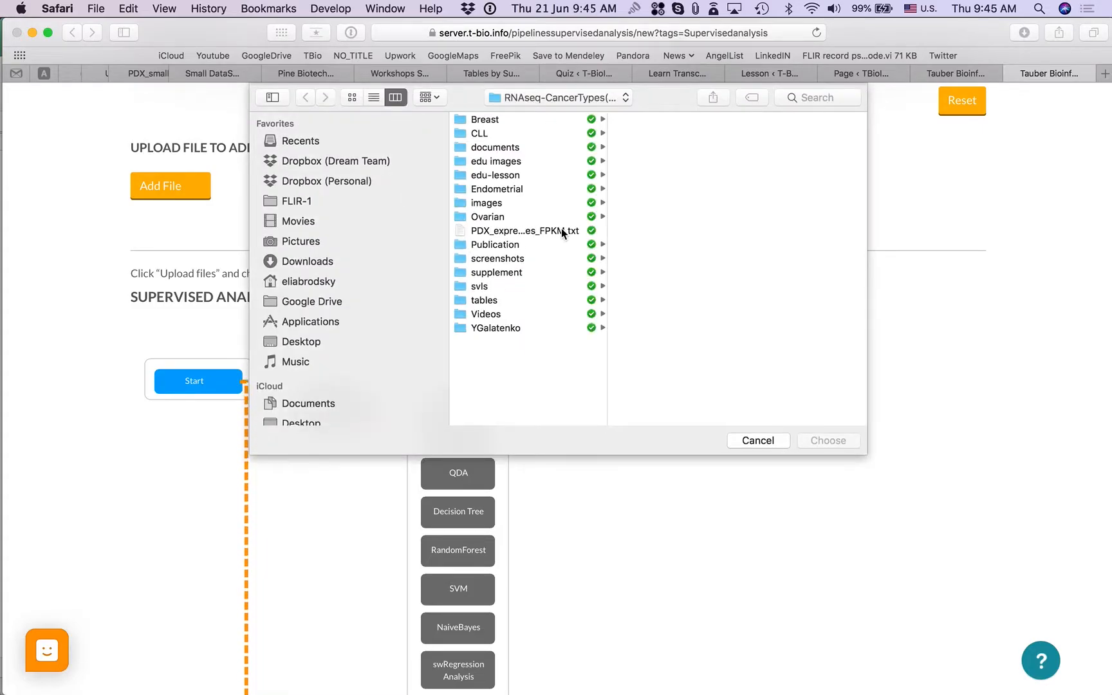
pyautogui.click(516, 297)
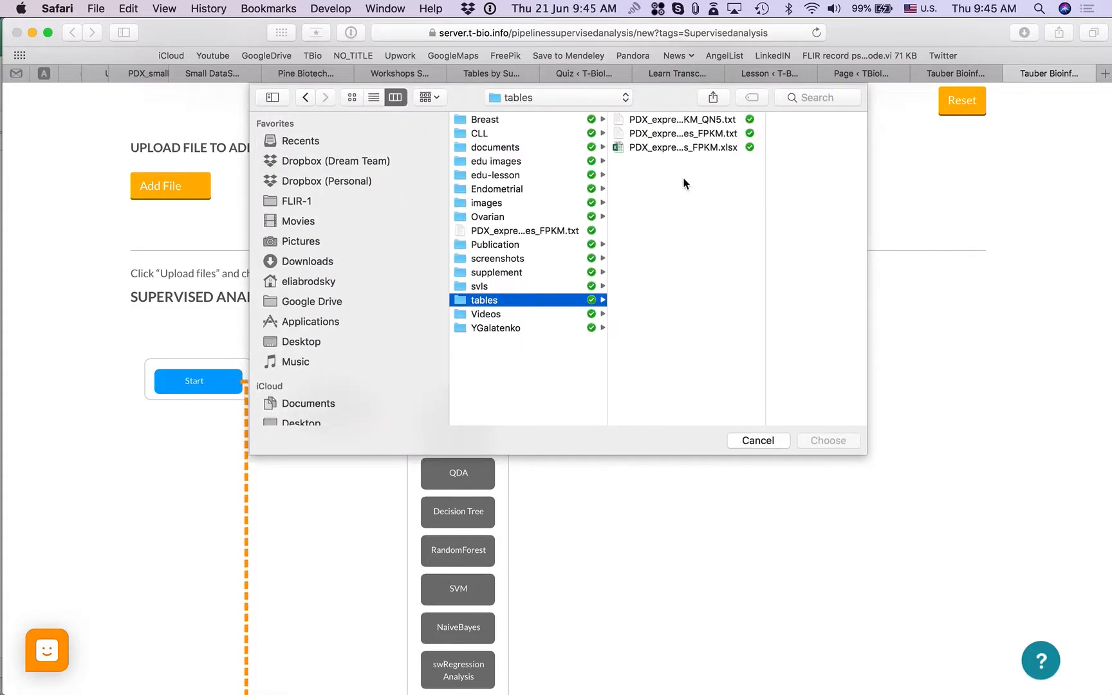
pyautogui.click(700, 134)
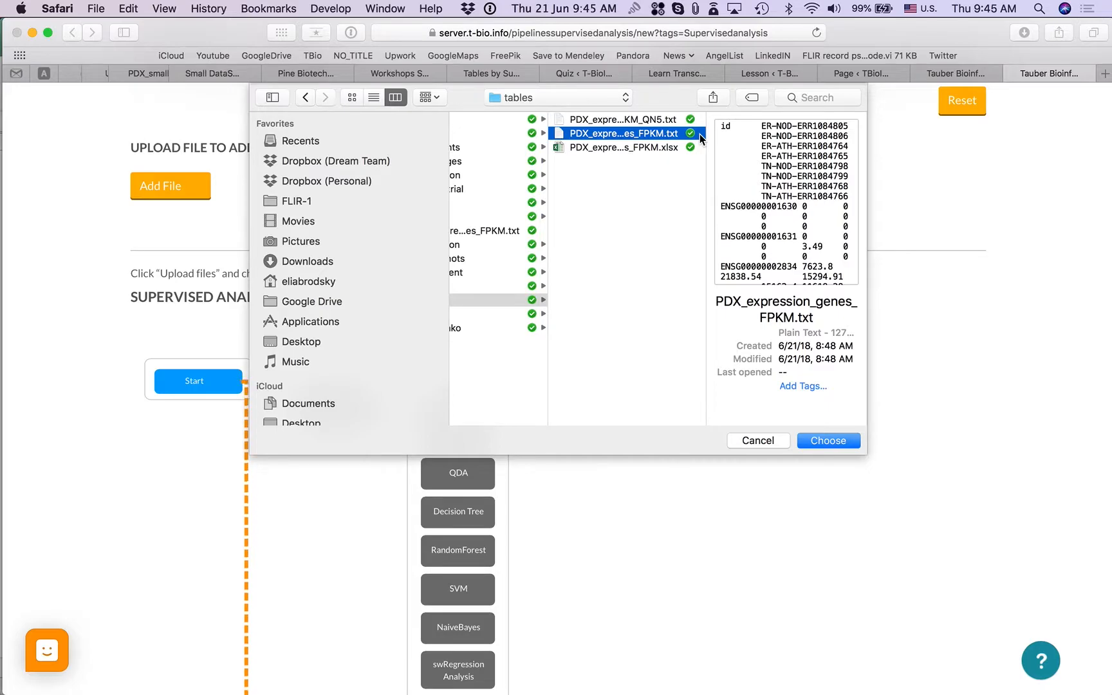
pyautogui.moveTo(706, 135); pyautogui.dragTo(789, 137)
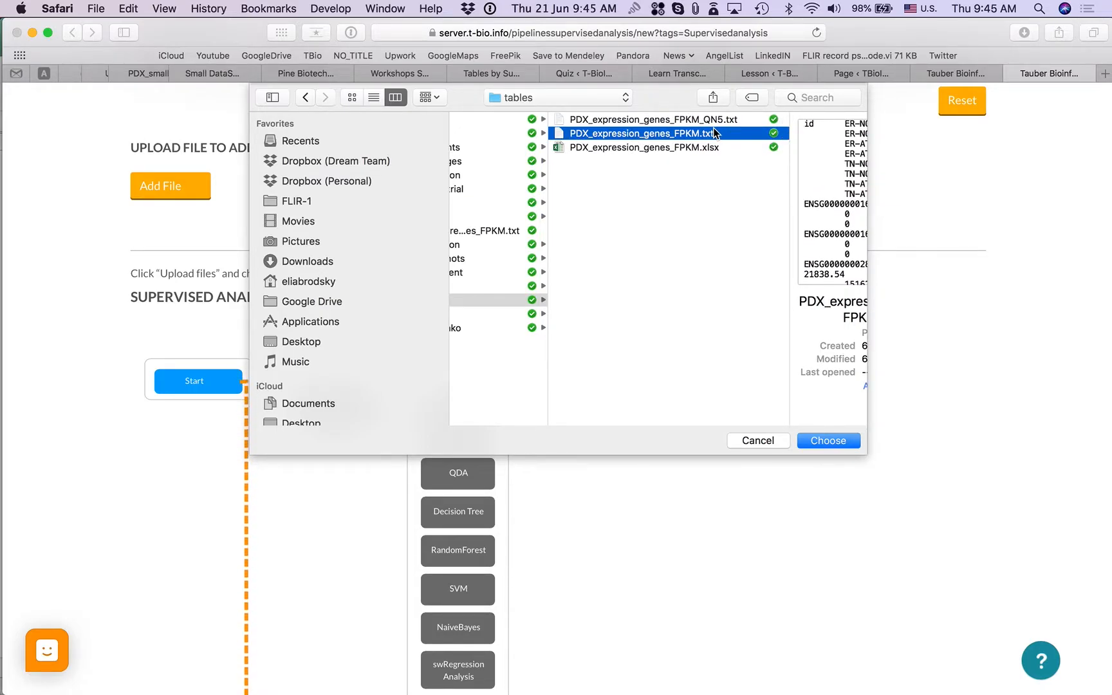
pyautogui.click(720, 119)
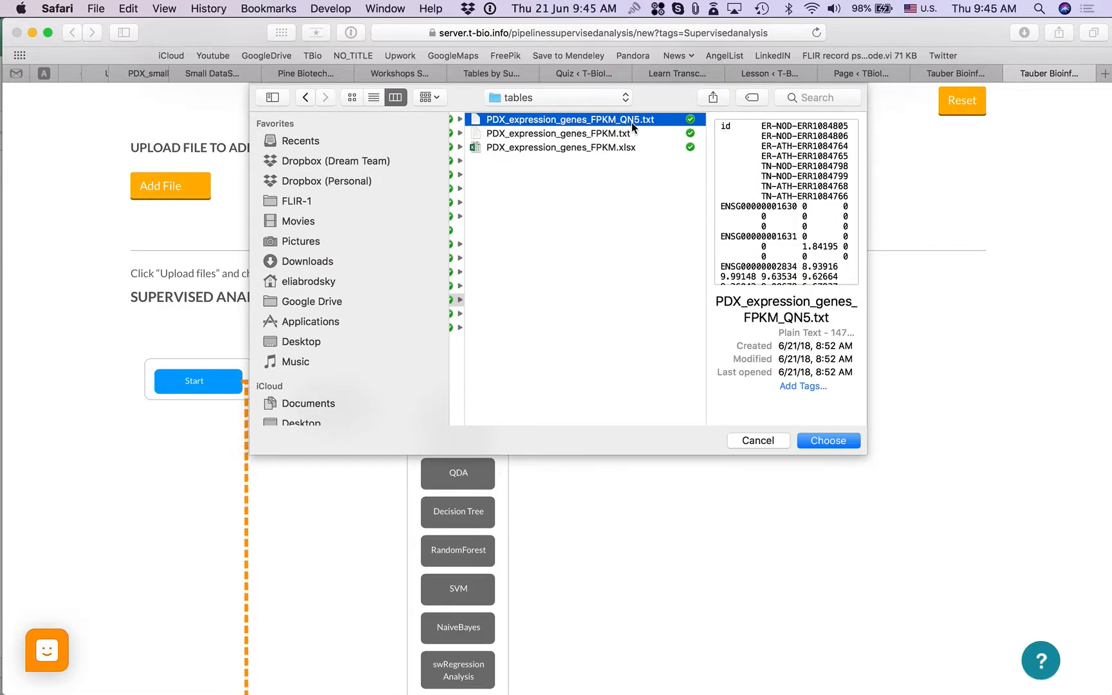
pyautogui.click(840, 440)
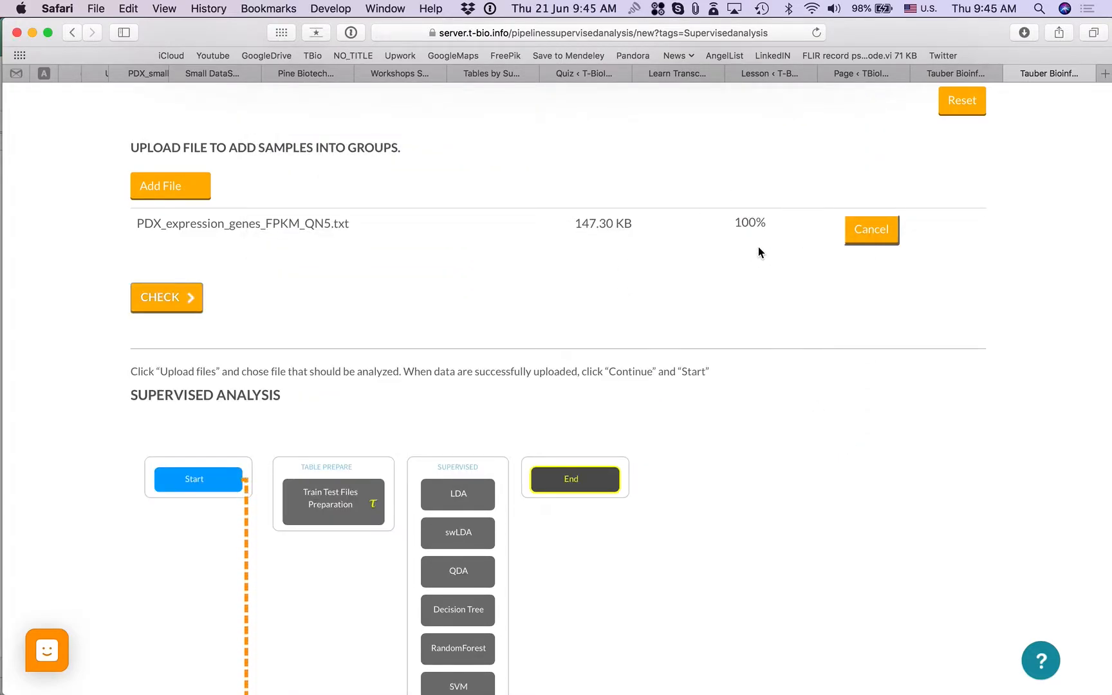
pyautogui.click(156, 303)
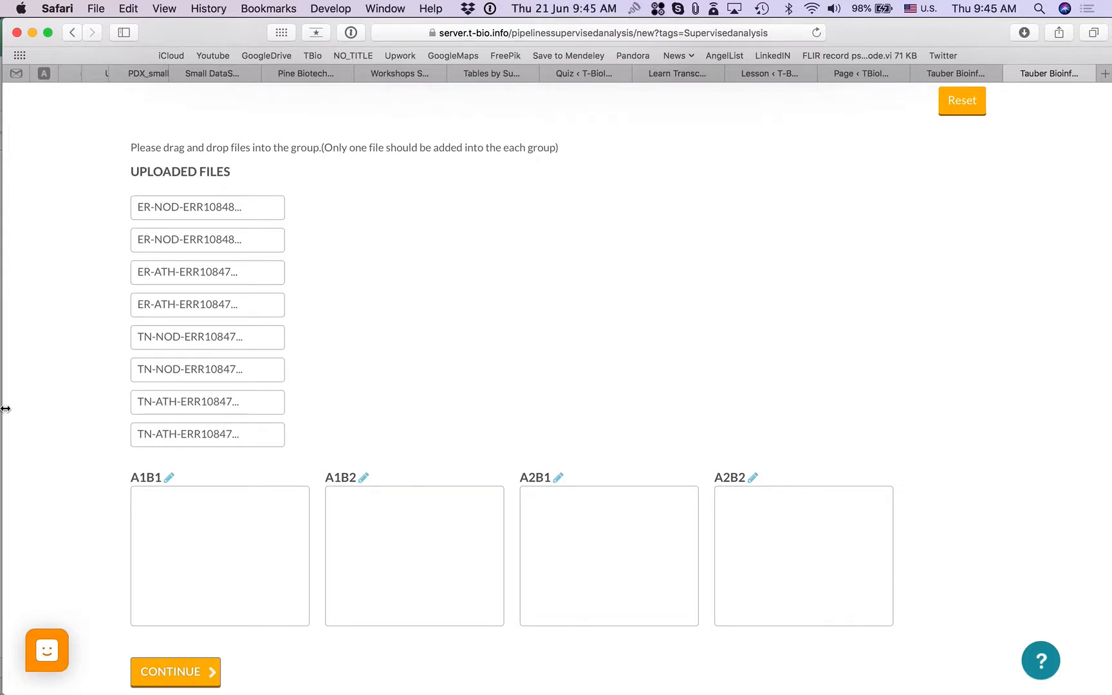
# Step: Assign the two ER-NOD samples, ERR1084805 and ERR1084806, to group A1B1
pyautogui.scroll(-3, 5, 408)
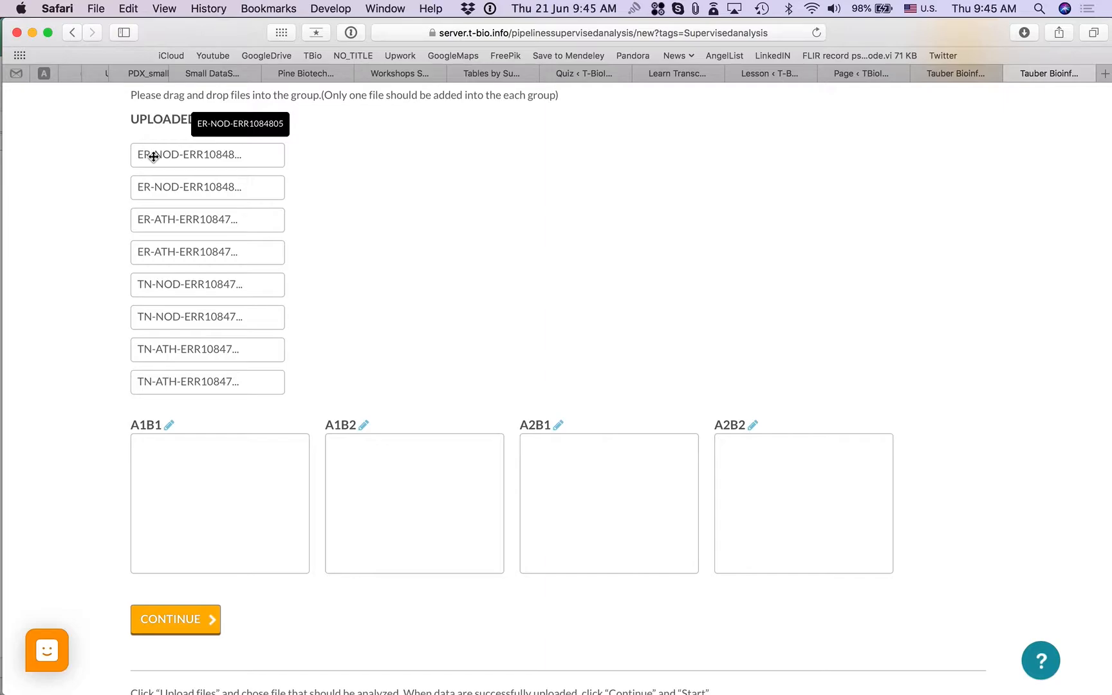
pyautogui.moveTo(171, 156); pyautogui.dragTo(178, 291)
pyautogui.scroll(-5, 174, 216)
pyautogui.scroll(4, 110, 309)
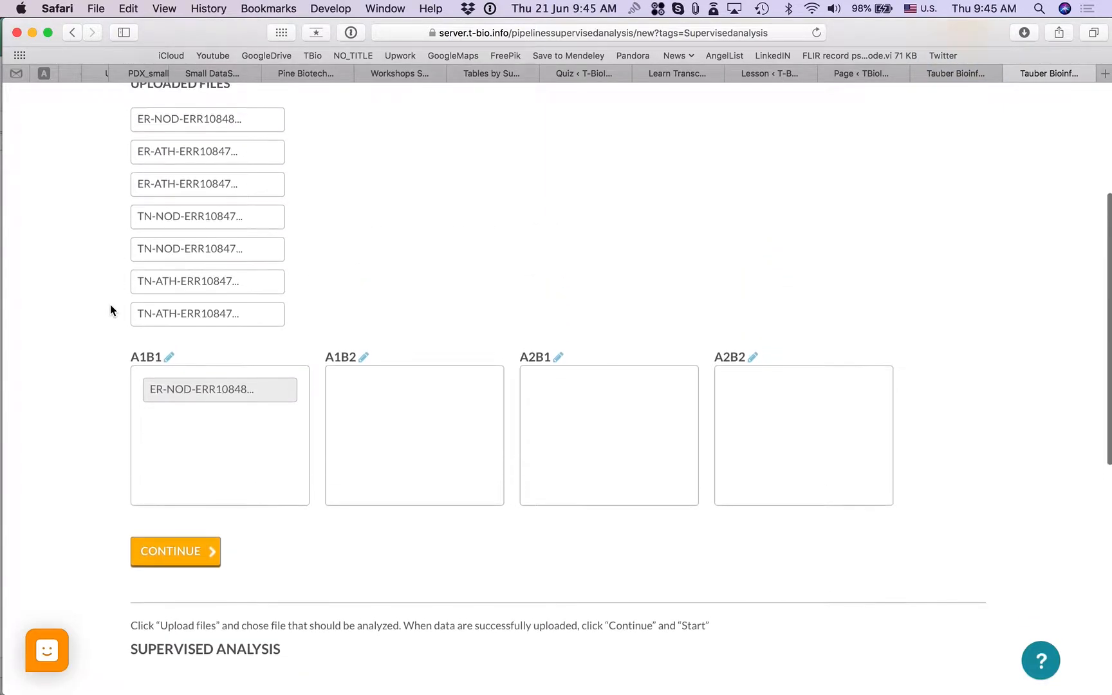
pyautogui.scroll(2, 111, 309)
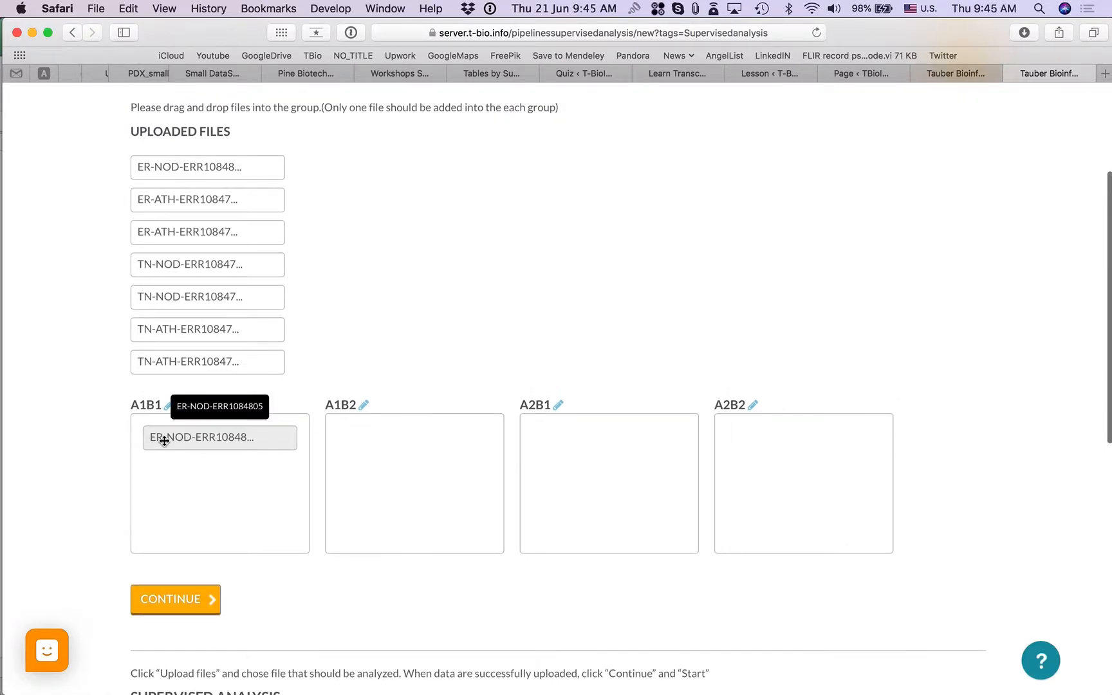
pyautogui.click(169, 167)
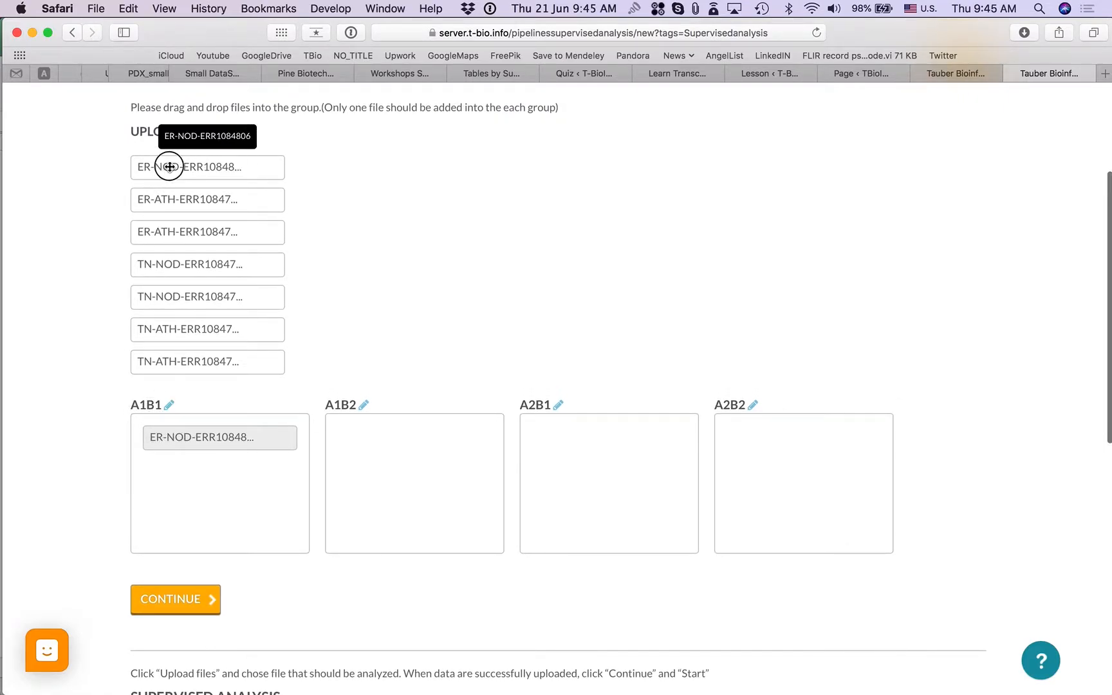
pyautogui.moveTo(169, 167); pyautogui.dragTo(181, 469)
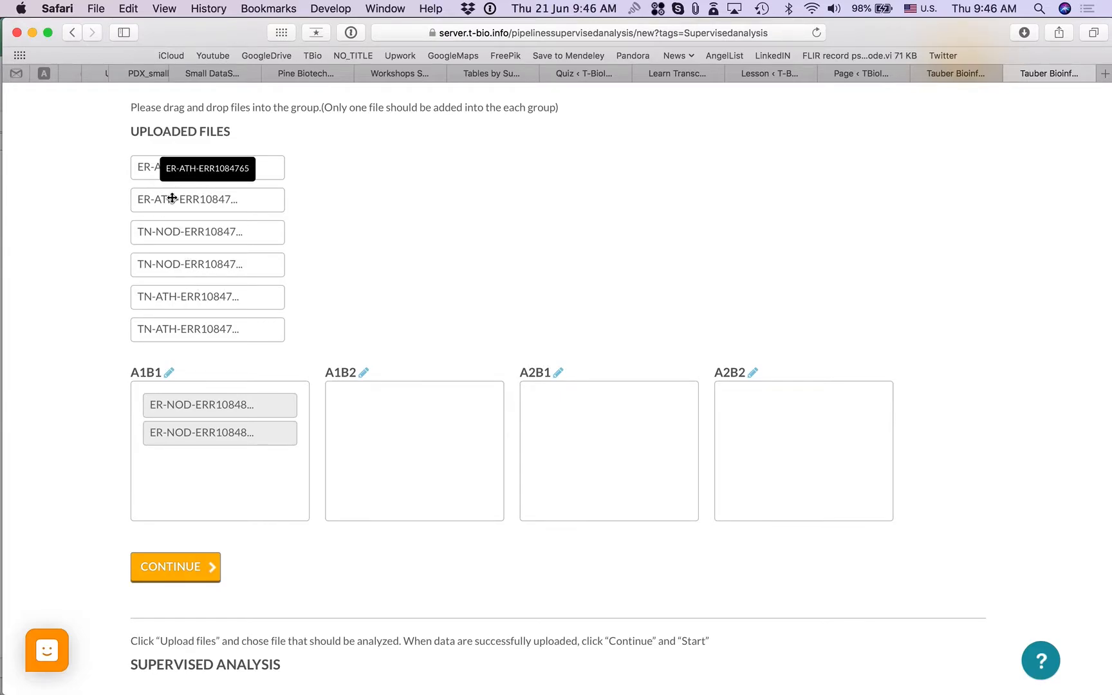
# Step: Examine the factor levels in the A1B2 group label and assign both ER-ATH samples to that group
pyautogui.click(327, 372)
pyautogui.moveTo(327, 373); pyautogui.dragTo(336, 373)
pyautogui.click(337, 373)
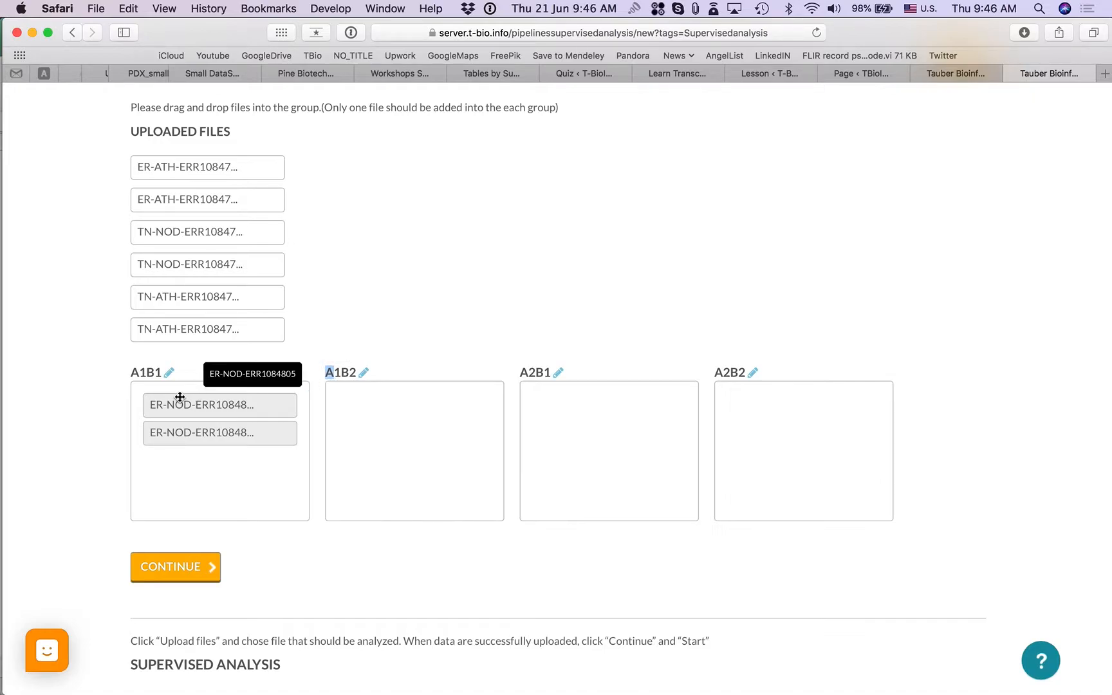
pyautogui.moveTo(351, 373); pyautogui.dragTo(353, 374)
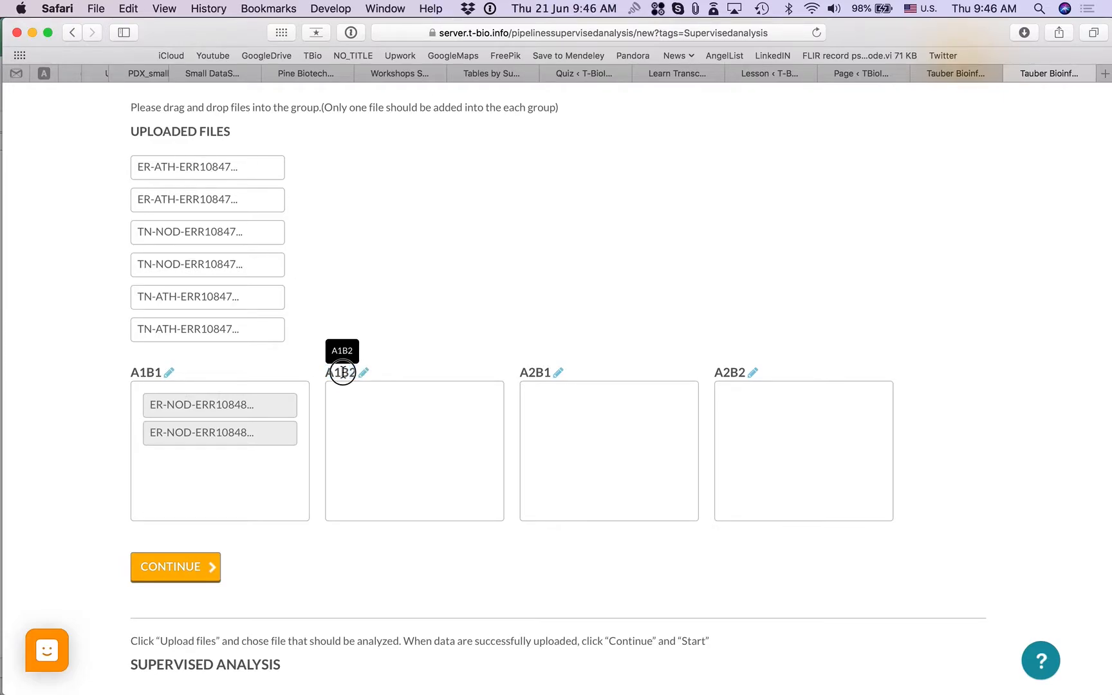
pyautogui.click(341, 266)
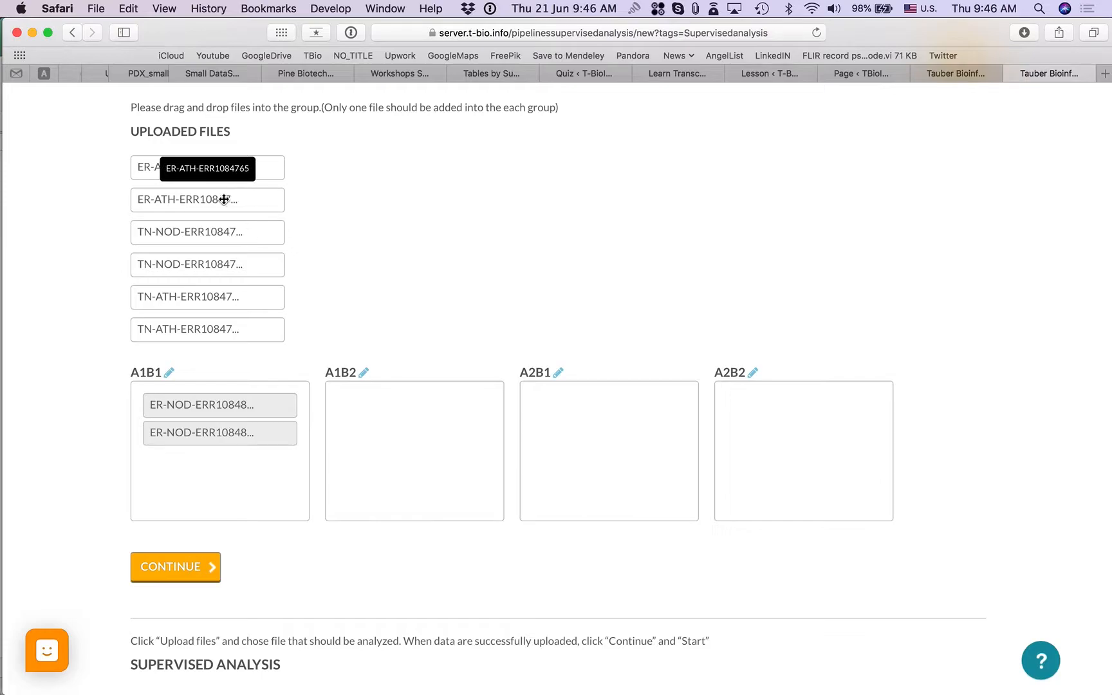
pyautogui.moveTo(217, 167); pyautogui.dragTo(394, 409)
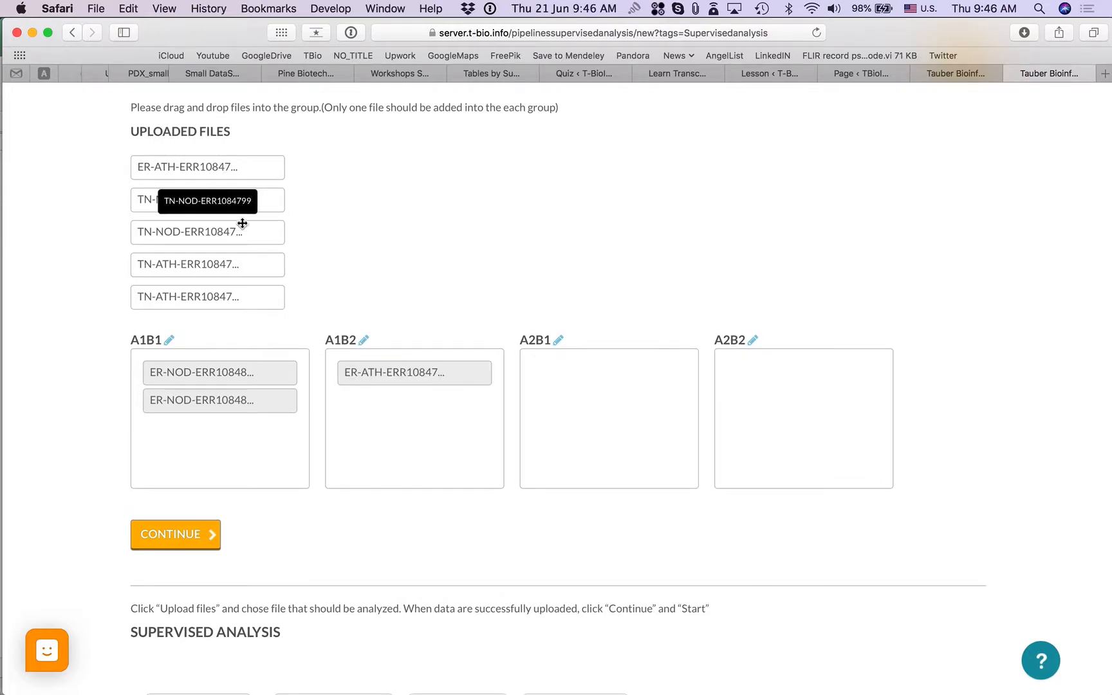
pyautogui.moveTo(215, 168); pyautogui.dragTo(425, 419)
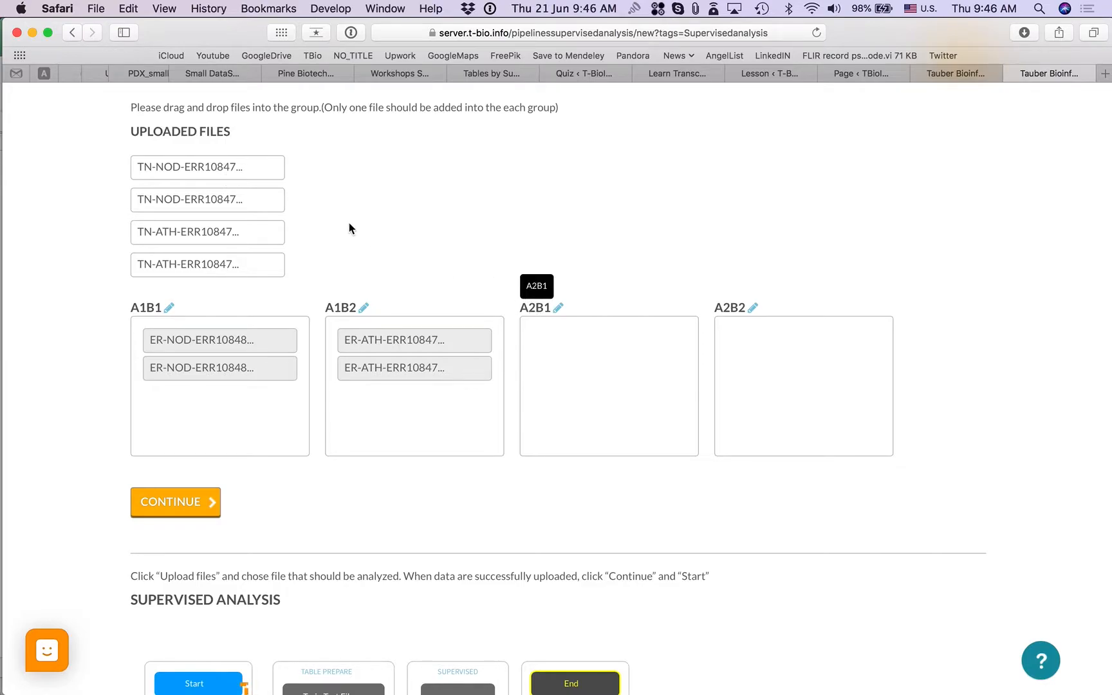
# Step: Assign both TN-NOD samples to group A2B1 and both TN-ATH samples to A2B2, and submit the completed grouping
pyautogui.moveTo(213, 166); pyautogui.dragTo(645, 360)
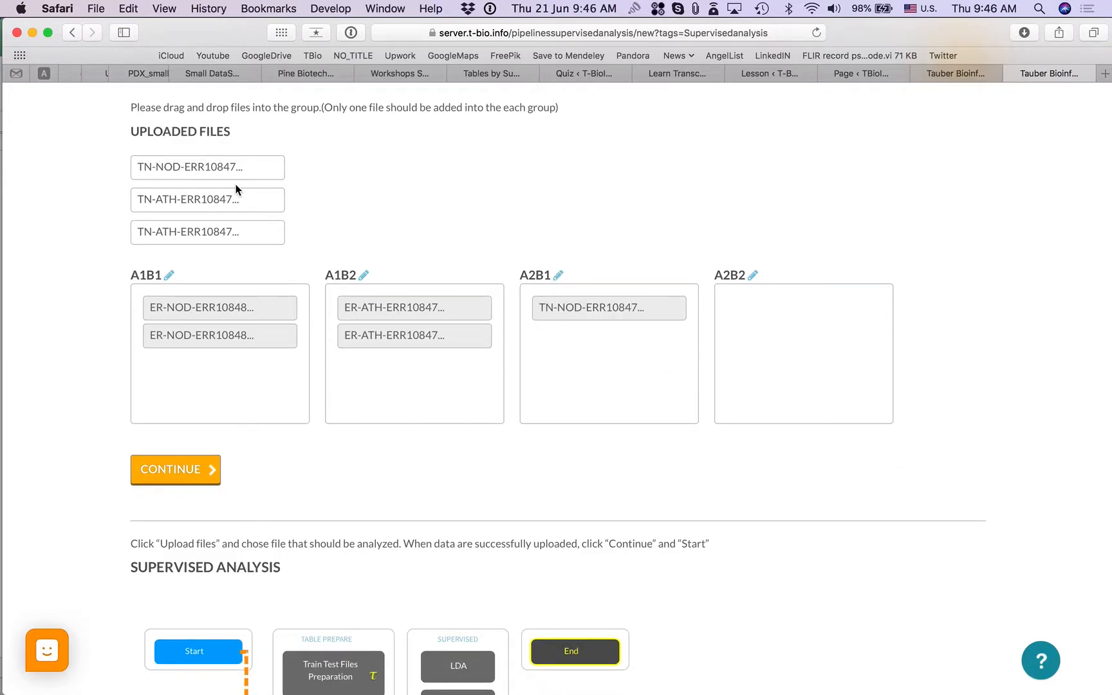
pyautogui.moveTo(216, 168); pyautogui.dragTo(623, 347)
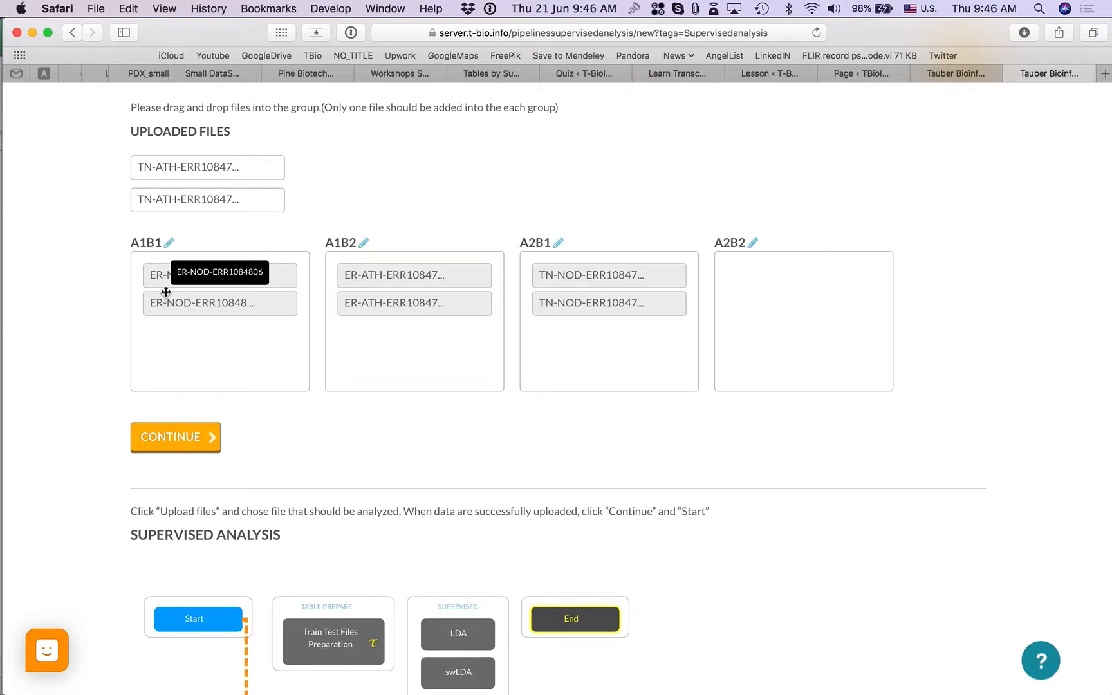
pyautogui.moveTo(191, 166); pyautogui.dragTo(770, 285)
pyautogui.moveTo(232, 170); pyautogui.dragTo(854, 288)
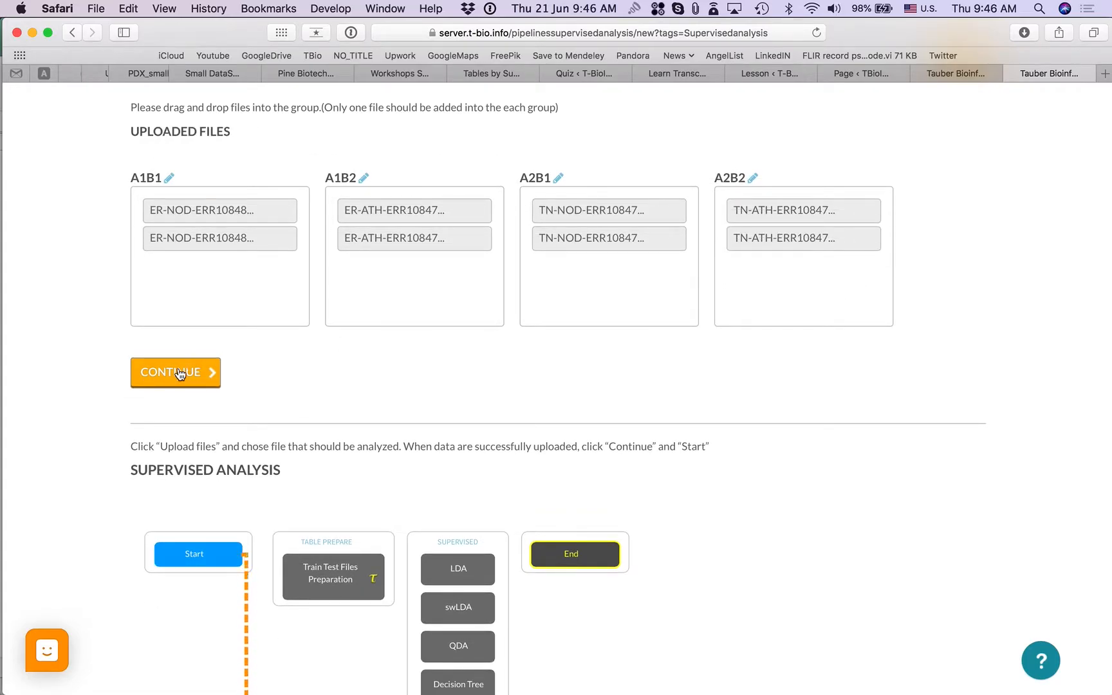
pyautogui.click(180, 375)
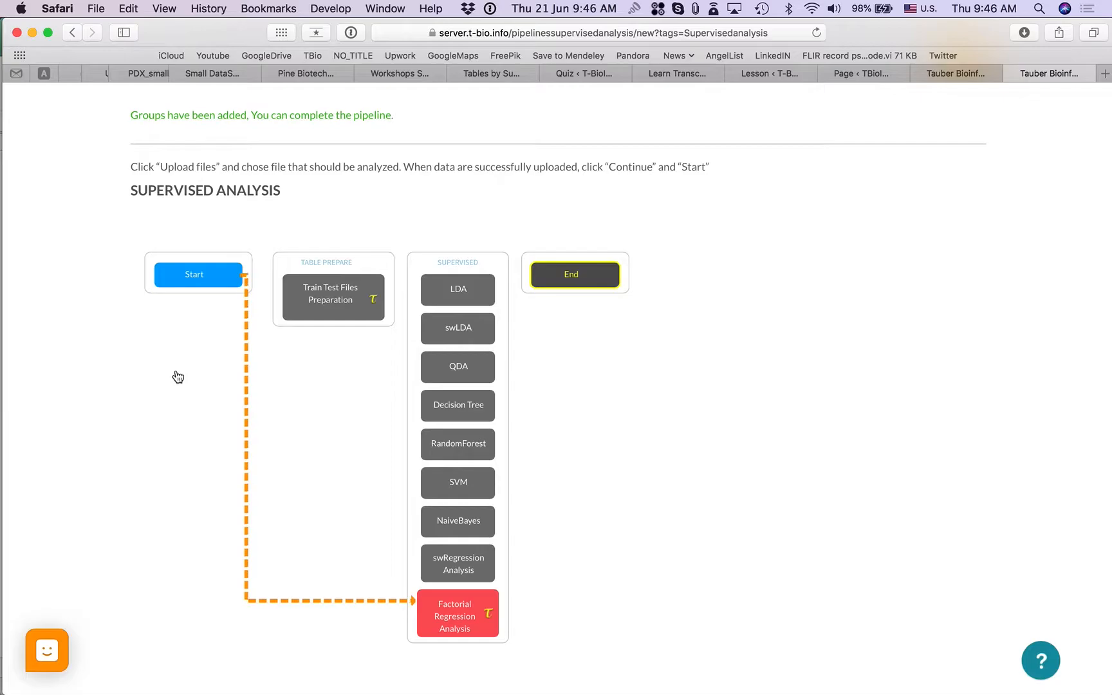
# Step: Complete the pipeline with its end step, save it under the name PDX-QN-Factor Analysis, and run it
pyautogui.click(591, 278)
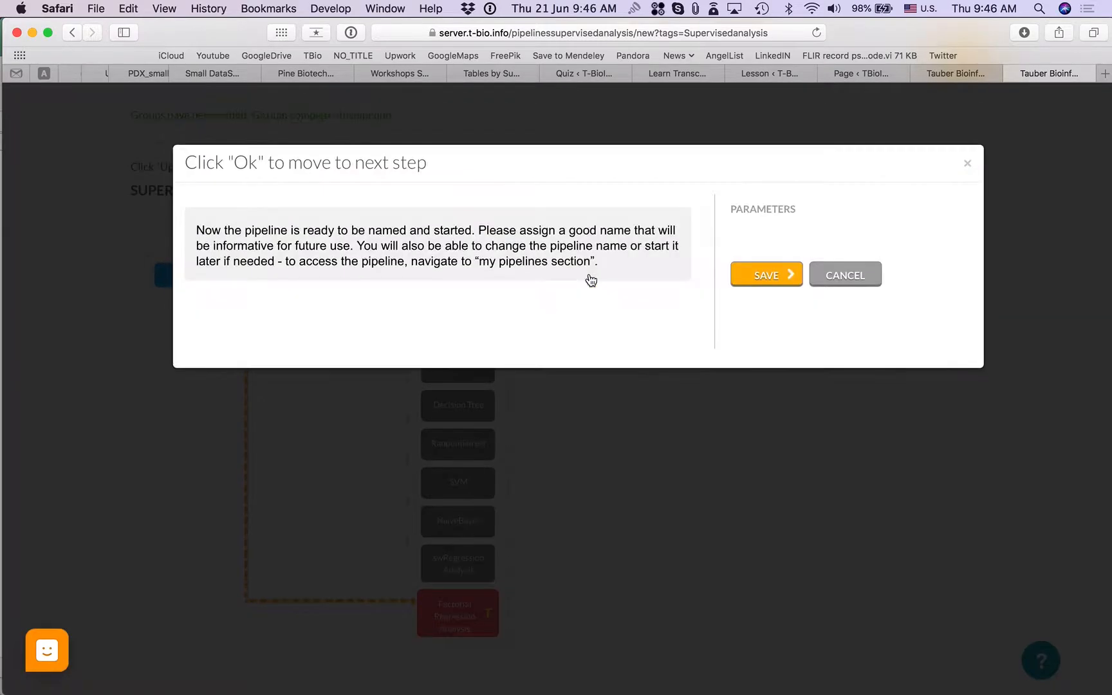
pyautogui.click(780, 274)
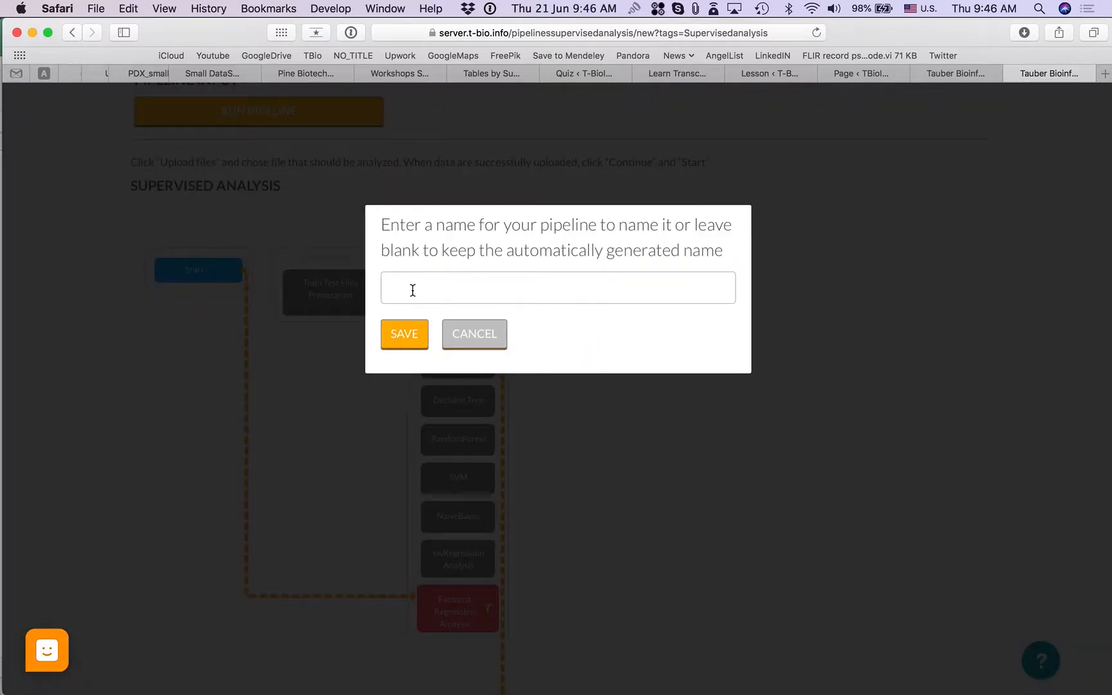
pyautogui.click(413, 291)
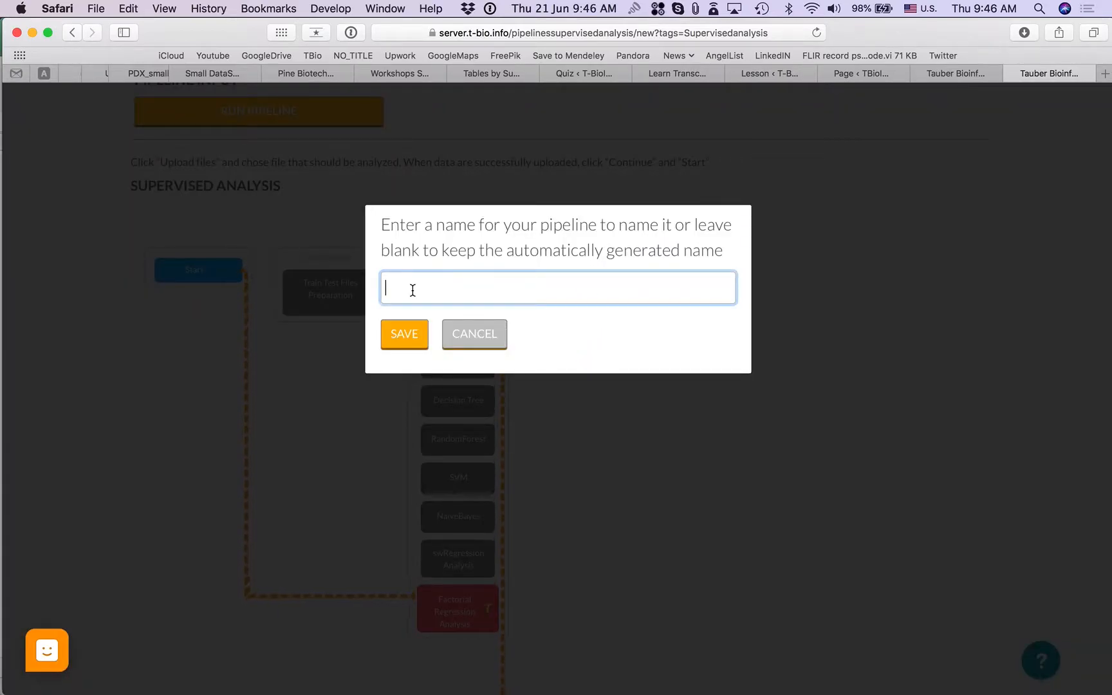
pyautogui.write('PDX-')
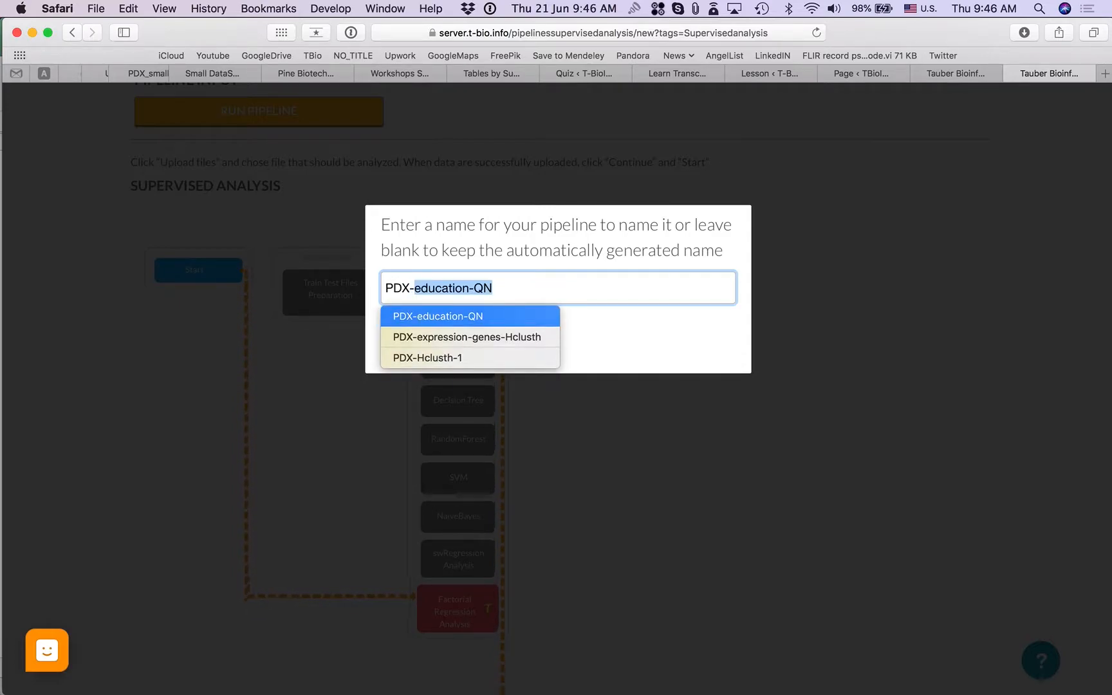
pyautogui.write('QN-')
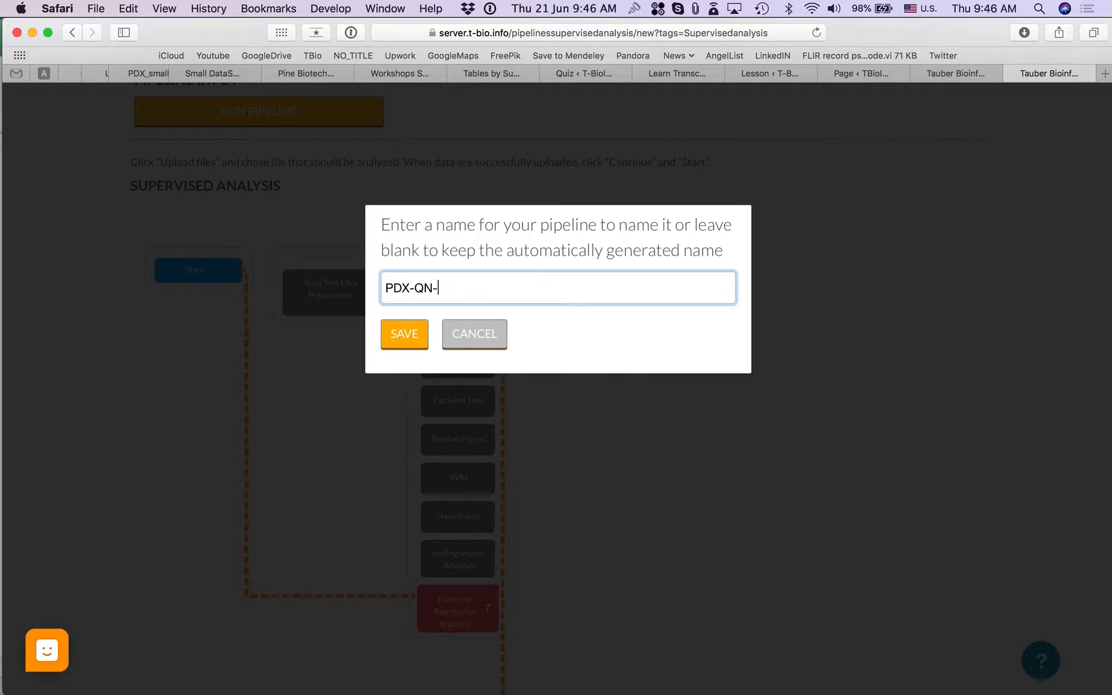
pyautogui.write('Factor Analysis')
pyautogui.click(392, 333)
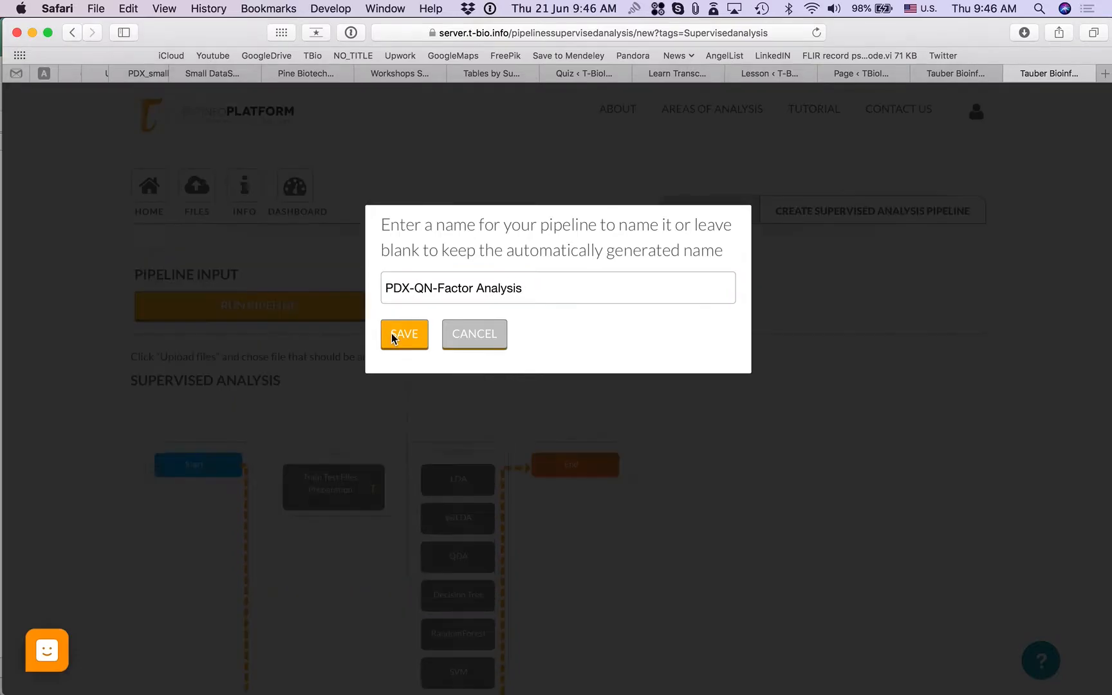
pyautogui.click(365, 323)
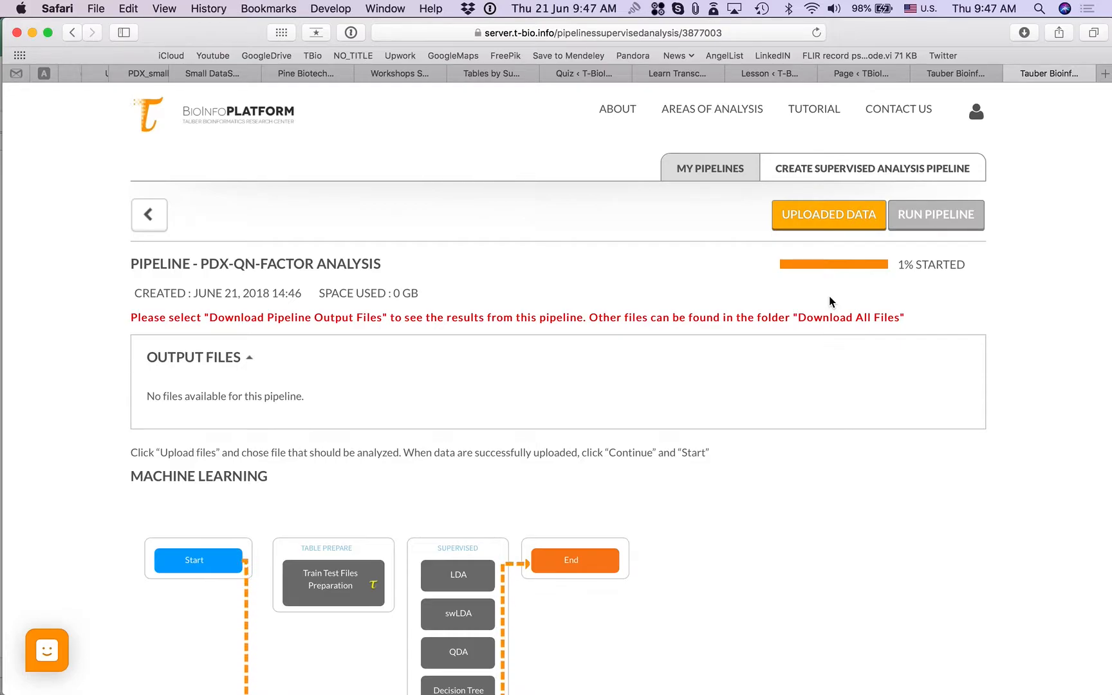
# Step: Switch to Finder, open FactorR_out_PDX_expression_genes_FPKM_changed.txt from Downloads in Excel, and enlarge its window to fill the screen
pyautogui.press('super+Tab')
pyautogui.click(420, 338)
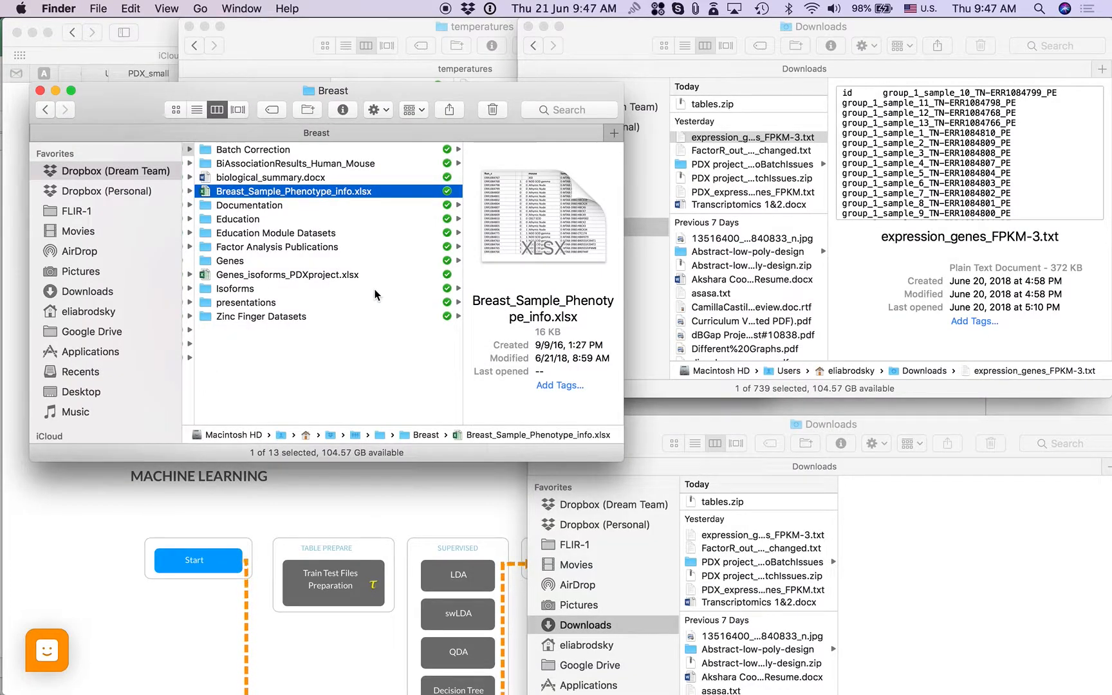
pyautogui.click(736, 154)
pyautogui.click(708, 152)
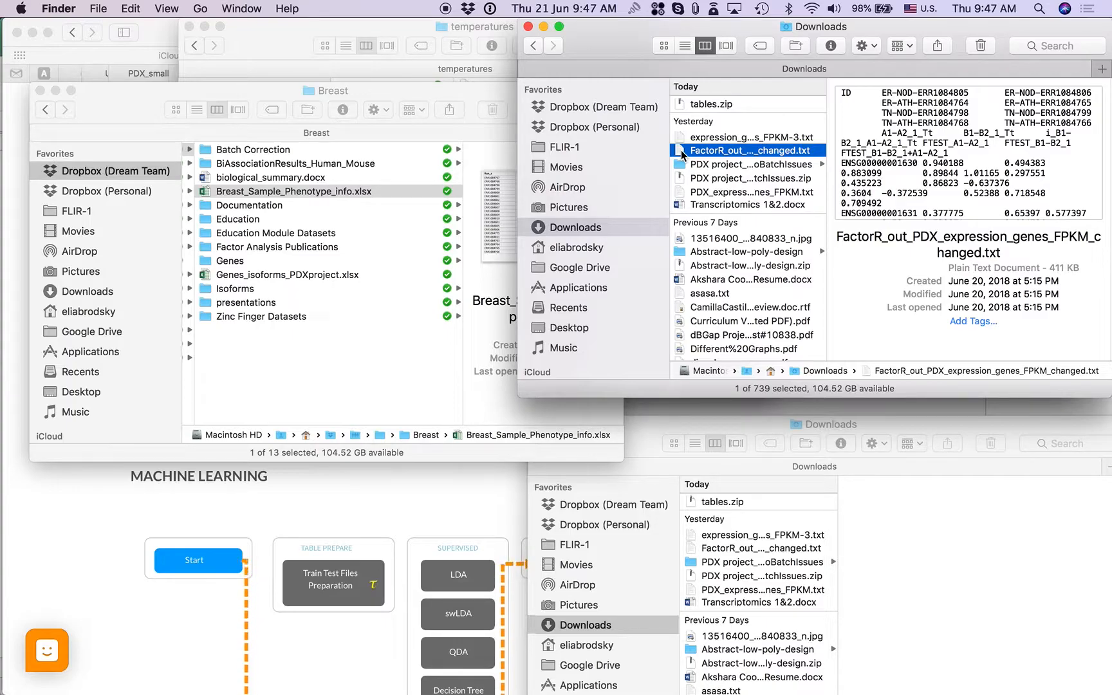
pyautogui.moveTo(682, 154); pyautogui.dragTo(882, 687)
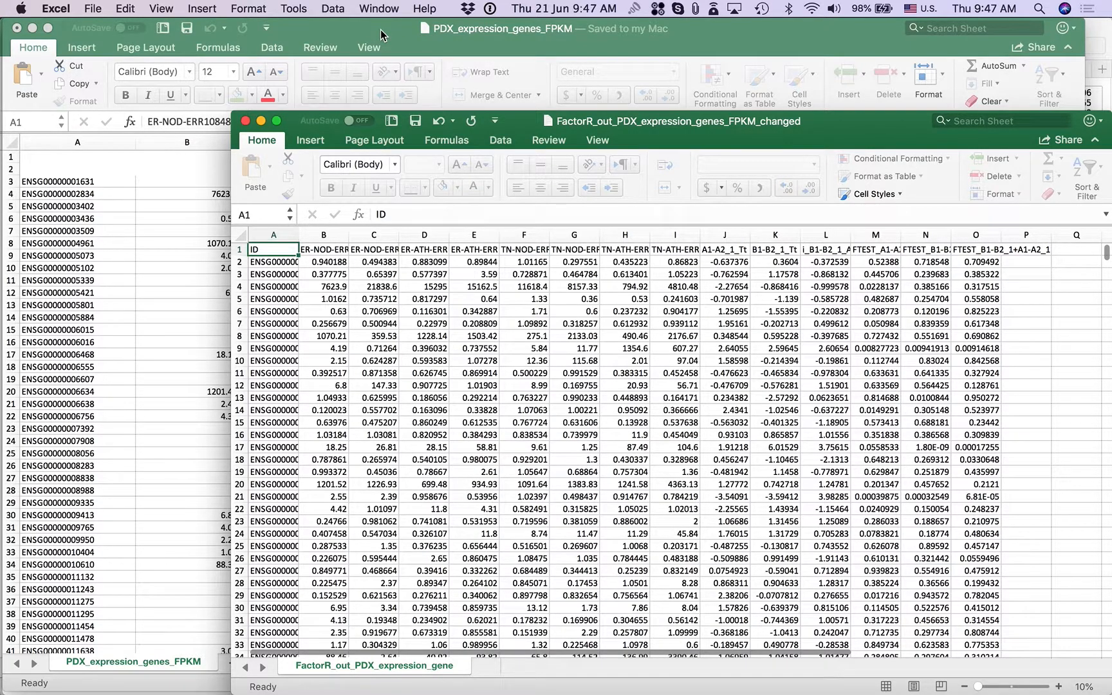
pyautogui.moveTo(803, 135); pyautogui.dragTo(624, 47)
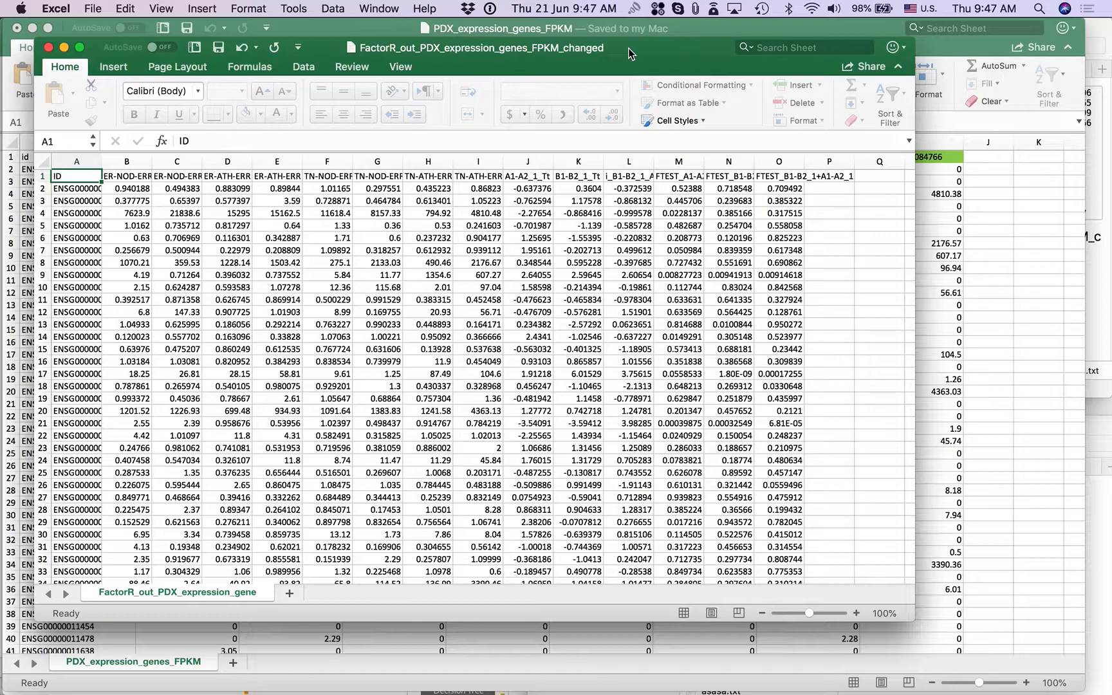
pyautogui.doubleClick(629, 49)
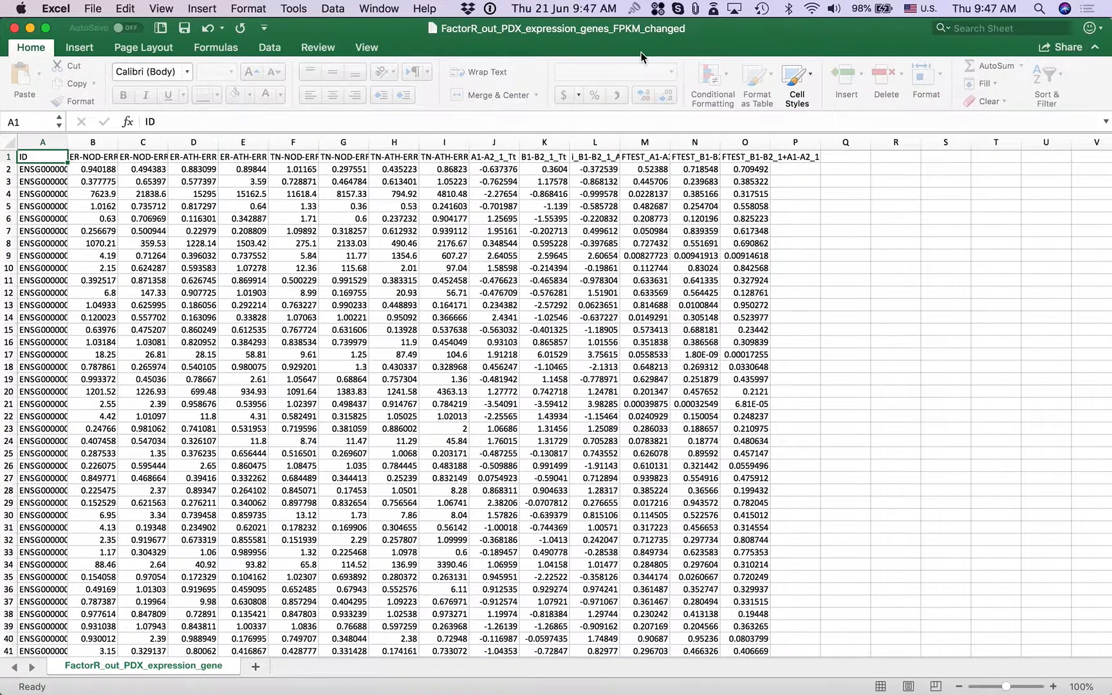
# Step: Widen column A to show the full gene IDs and columns B through O to show their full headers
pyautogui.click(93, 142)
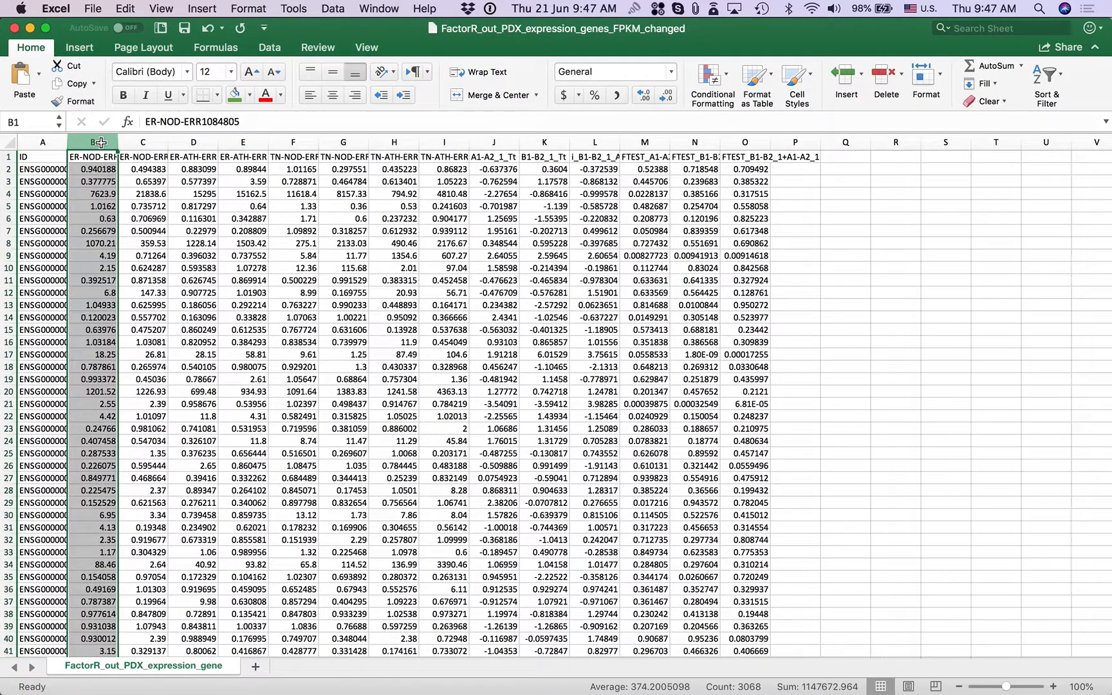
pyautogui.moveTo(68, 143); pyautogui.dragTo(124, 147)
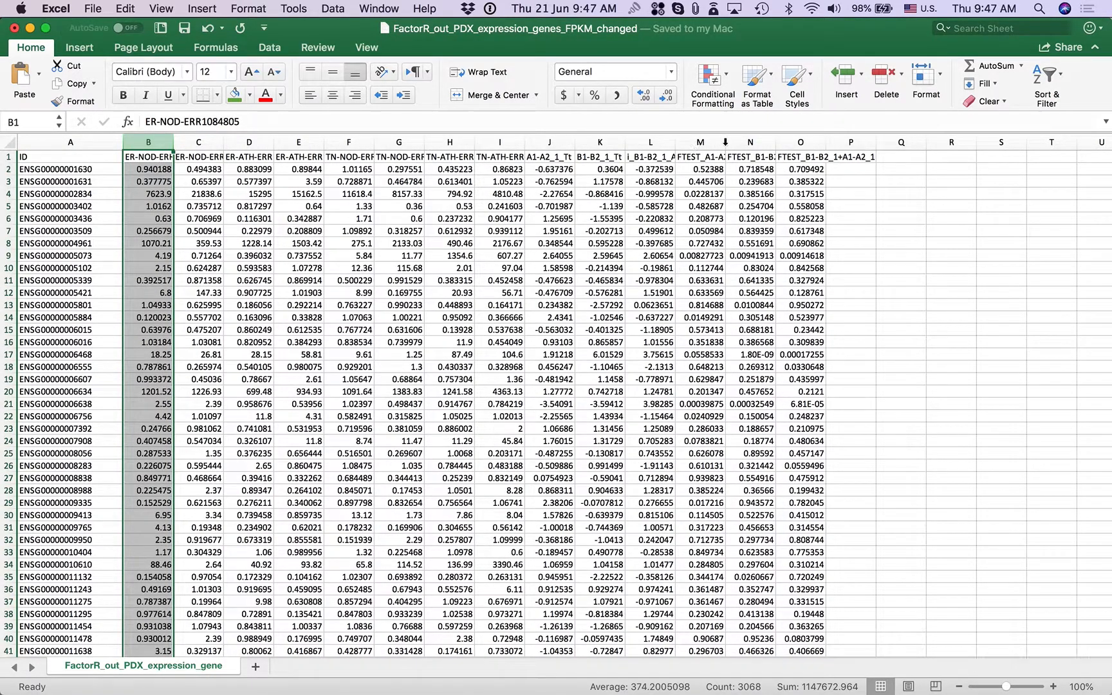
pyautogui.keyDown('shift'); pyautogui.click(802, 140); pyautogui.keyUp('shift')
pyautogui.moveTo(827, 141); pyautogui.dragTo(875, 141)
pyautogui.click(698, 217)
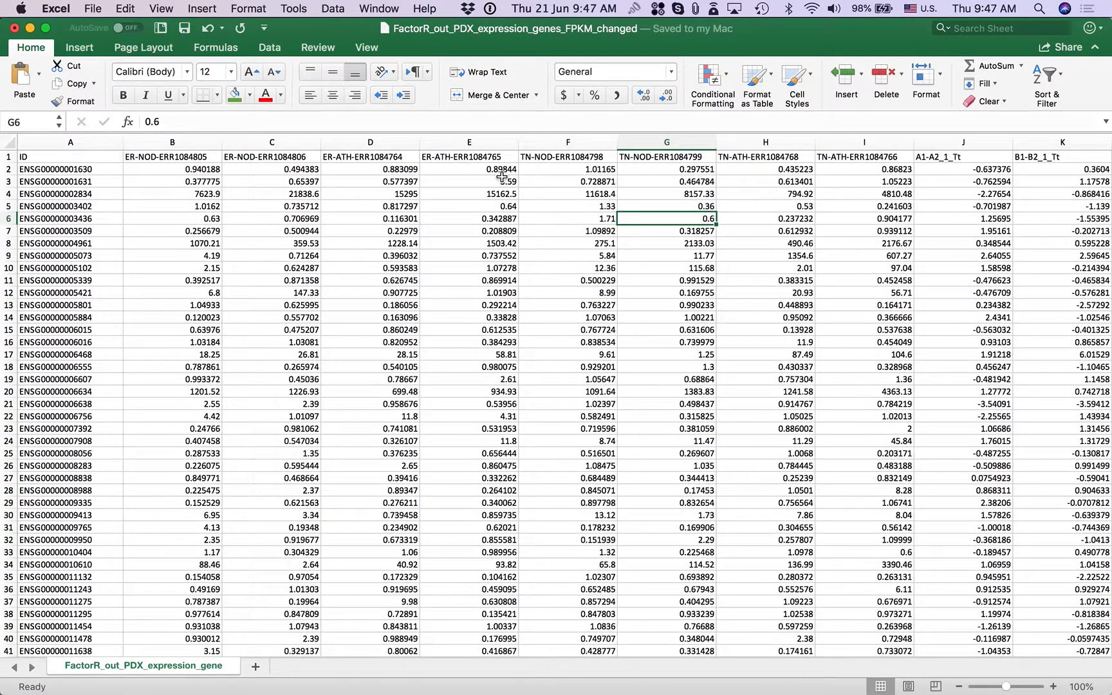
# Step: Examine the sample expression columns from ER-NOD-ERR1084805 through TN-ATH-ERR1084766
pyautogui.click(173, 158)
pyautogui.click(263, 158)
pyautogui.hscroll(2, 459, 212)
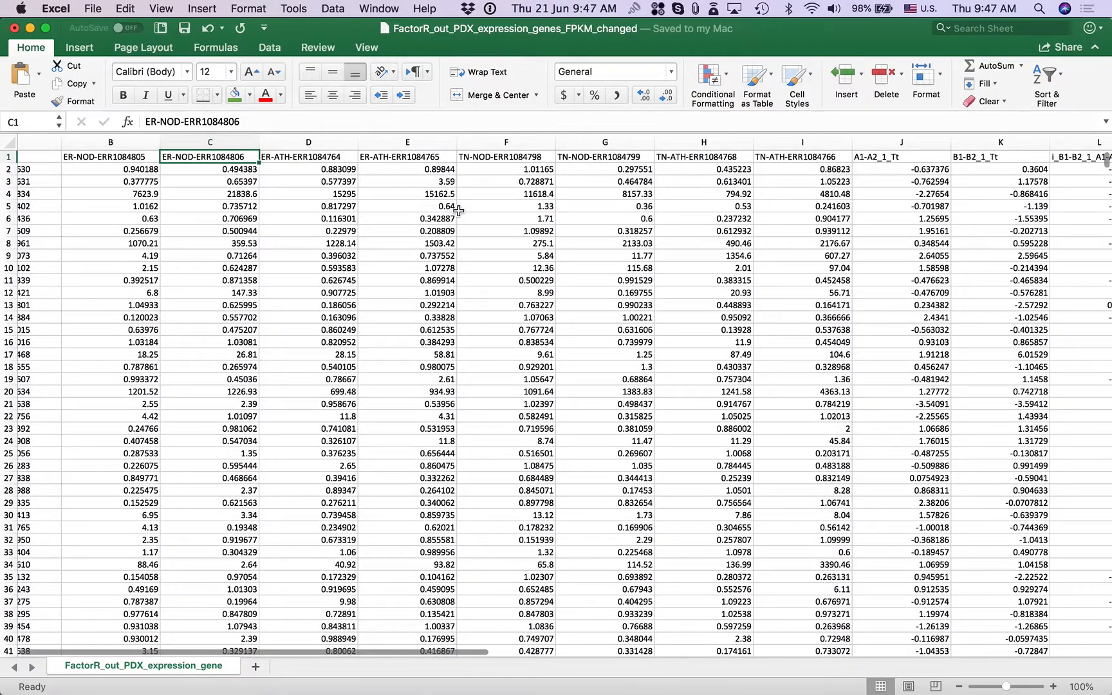
pyautogui.click(819, 139)
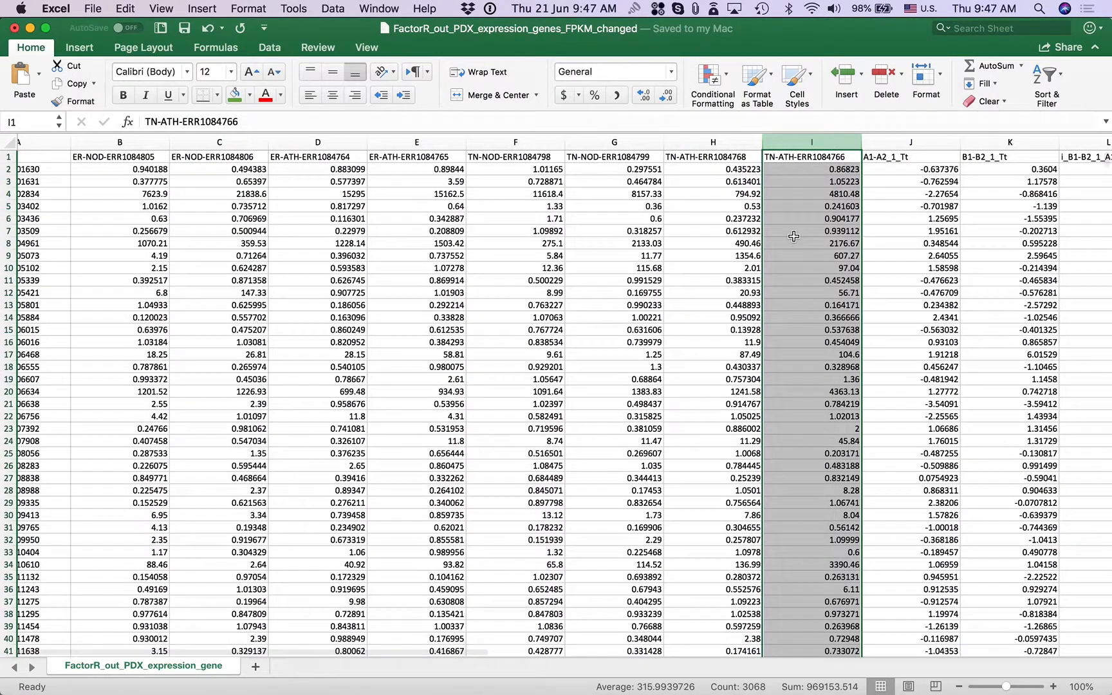
pyautogui.hscroll(2, 793, 236)
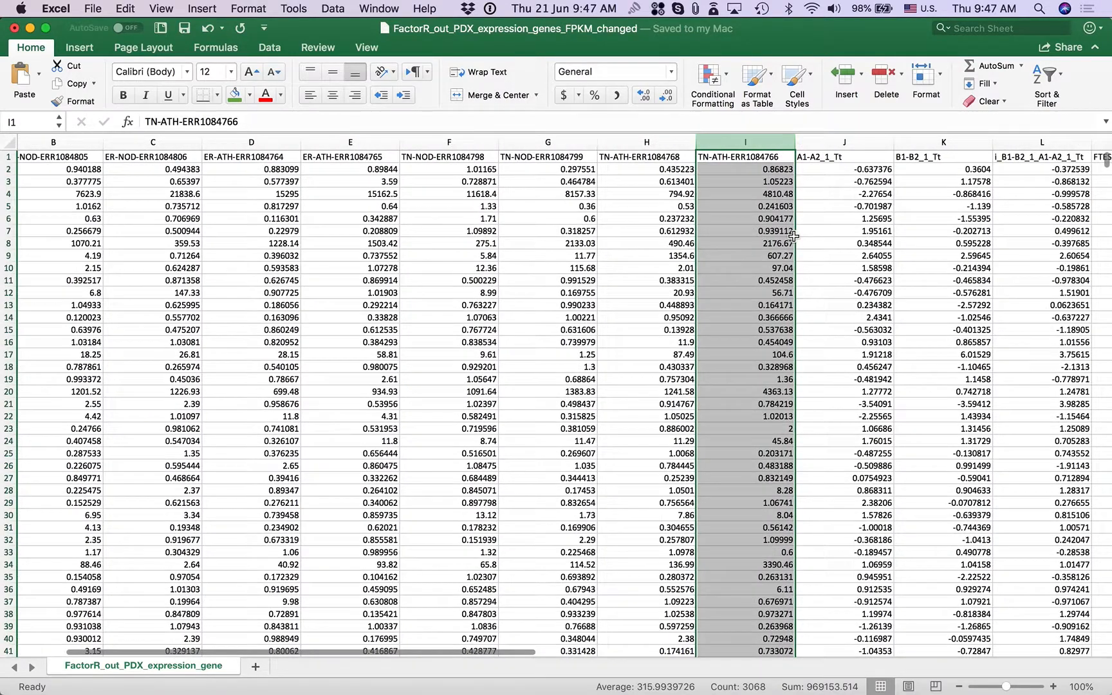
# Step: Examine the factor result columns from A1-A2_1_Tt through FTEST_B1-B2_1+A1-A2_1, covering both factors and their interaction
pyautogui.click(859, 143)
pyautogui.hscroll(5, 831, 194)
pyautogui.hscroll(7, 831, 194)
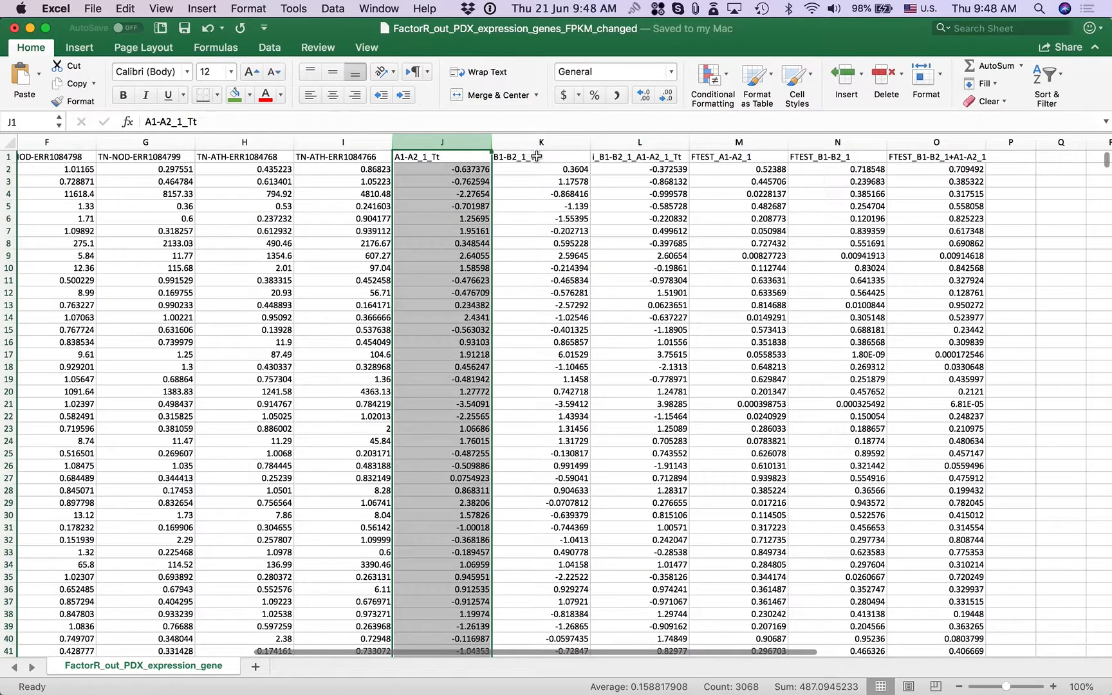
pyautogui.click(571, 157)
pyautogui.click(684, 157)
pyautogui.click(731, 157)
pyautogui.click(842, 157)
pyautogui.click(912, 156)
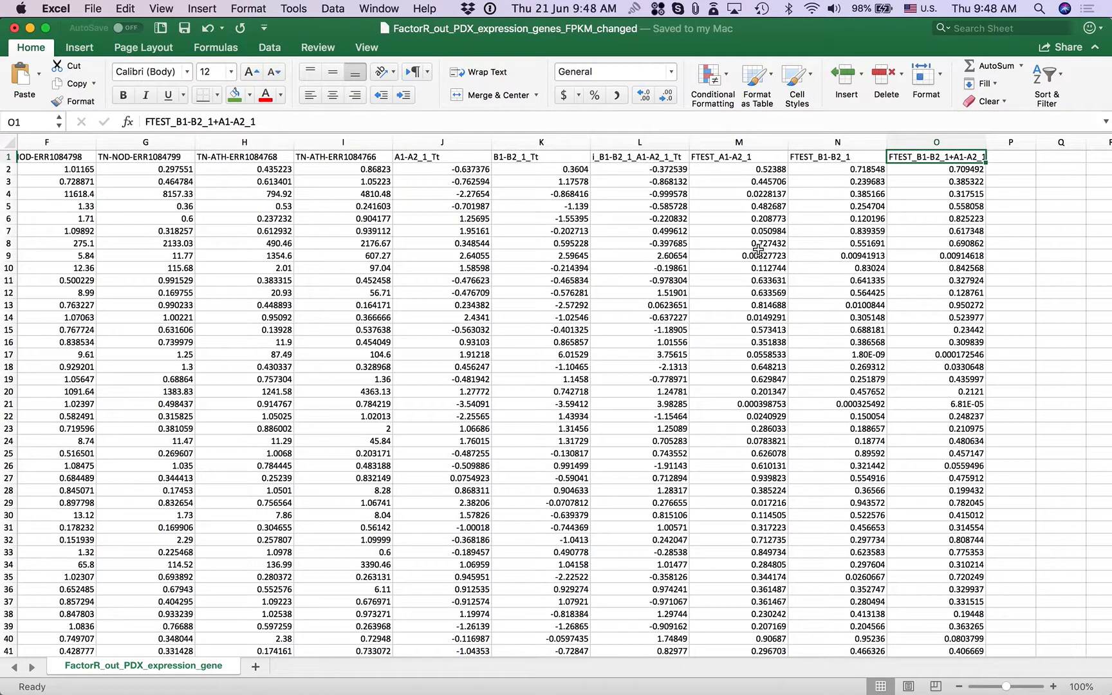